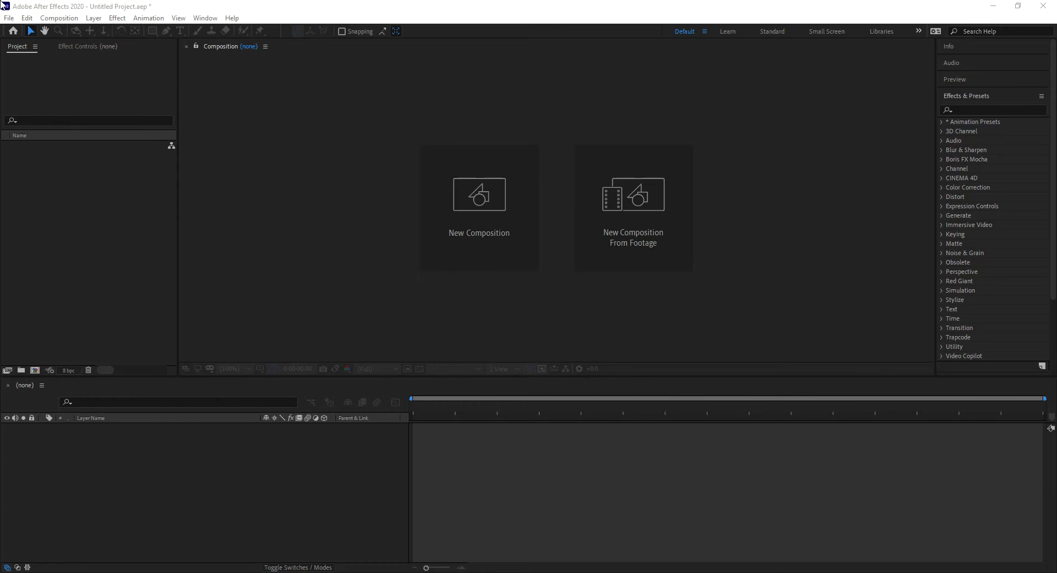
Create a new composition named MP with the default settings.
click(477, 213)
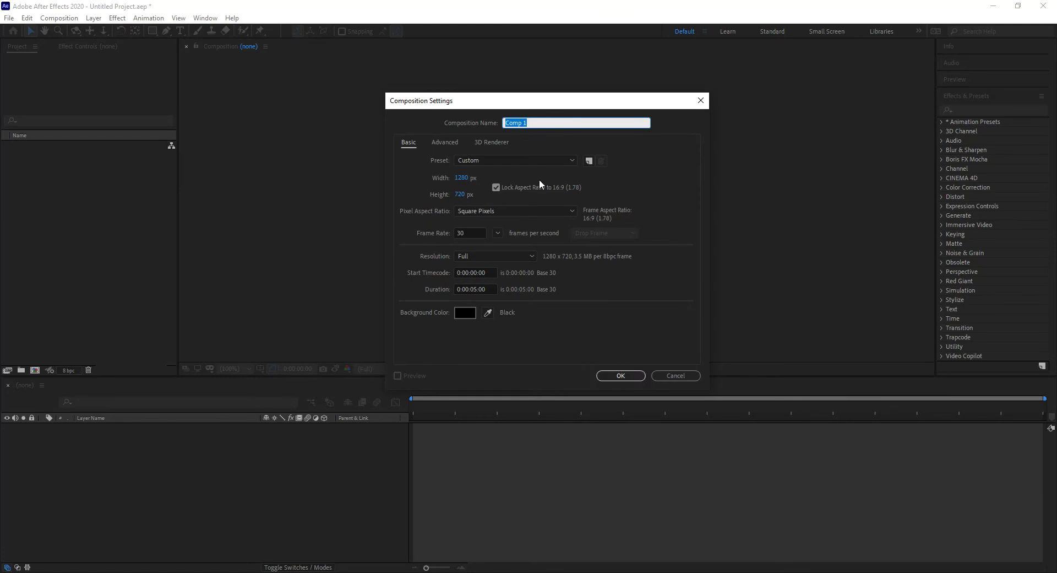
text(MP)
click(620, 375)
Import train-retraced.ai from the IKN folder with the import kind set to Footage.
click(80, 185)
double_click(79, 184)
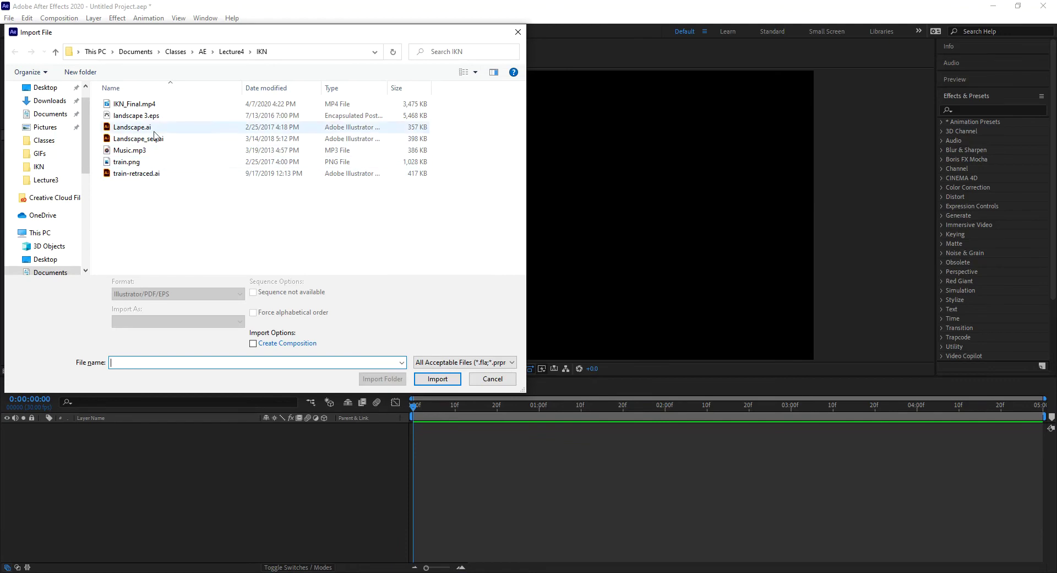
click(144, 173)
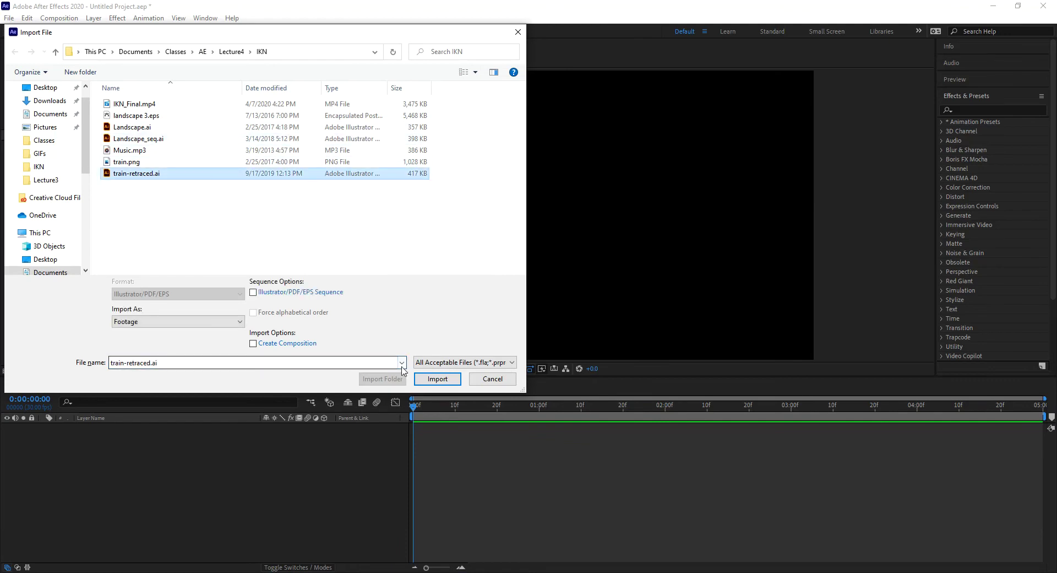
click(452, 379)
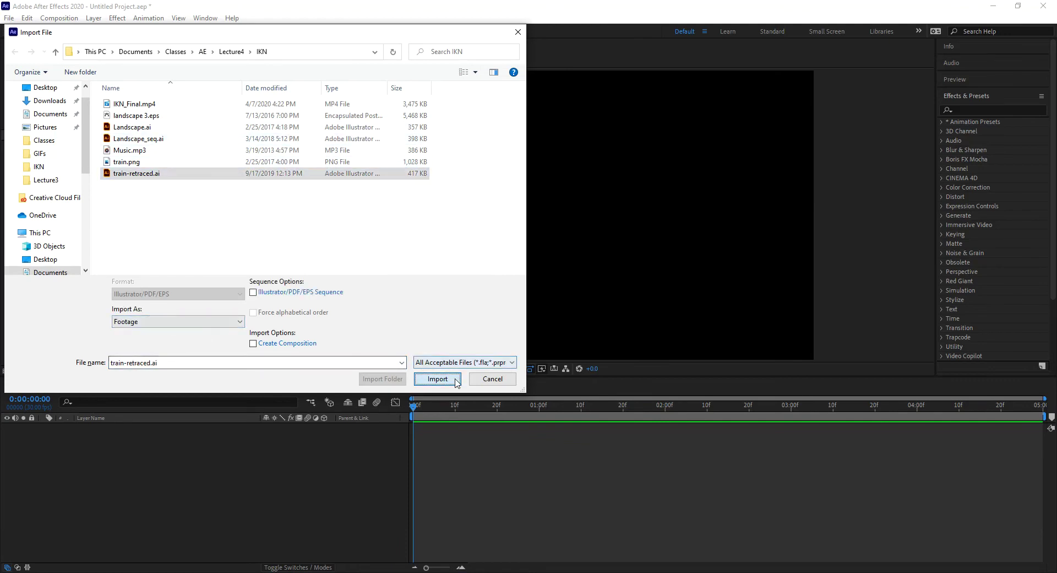
click(531, 249)
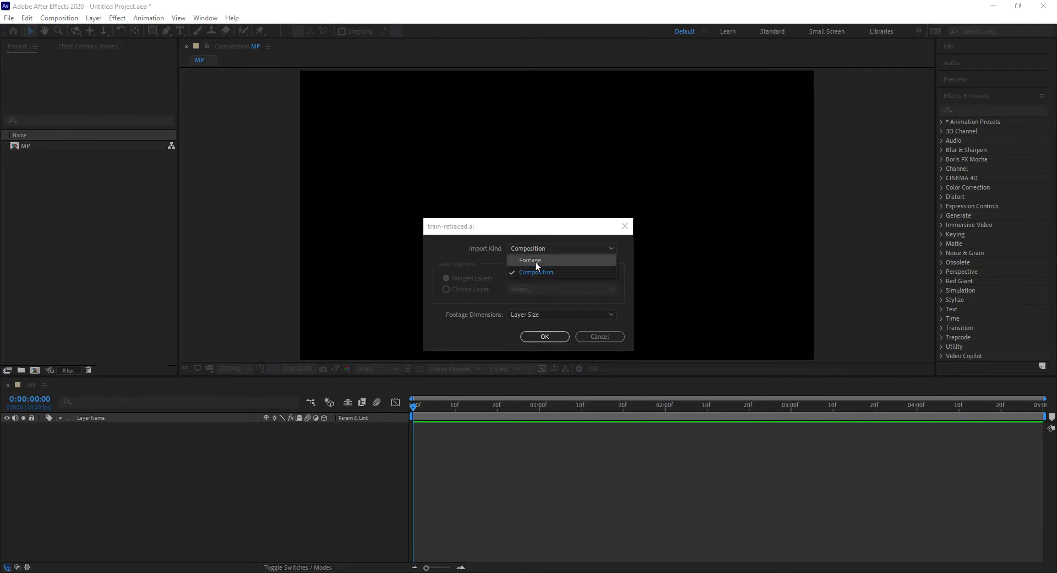
click(536, 263)
click(550, 336)
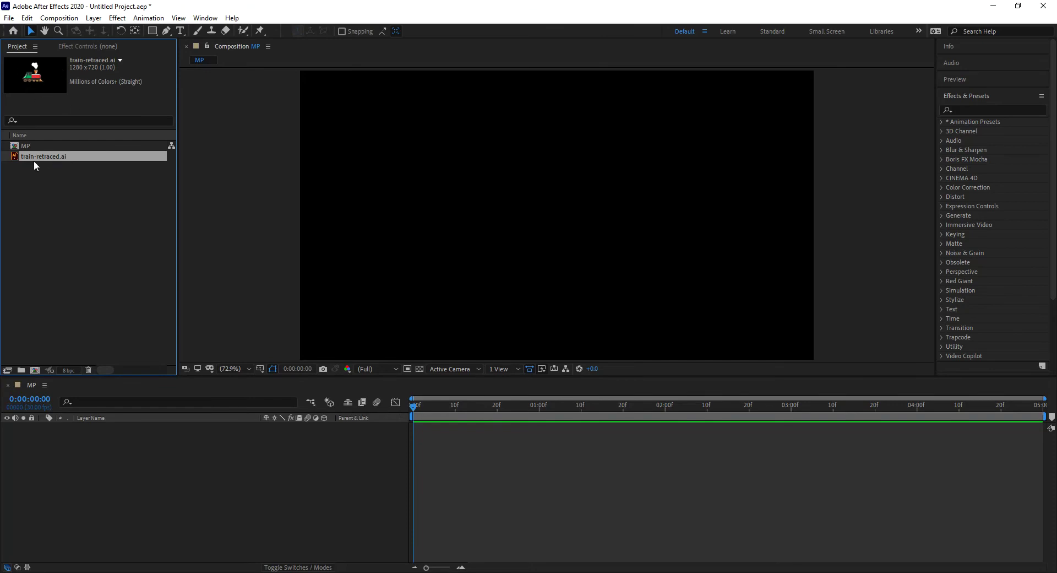
Add the train-retraced.ai footage to the MP composition and set the layer's scale to 40%.
drag(16, 157, 60, 445)
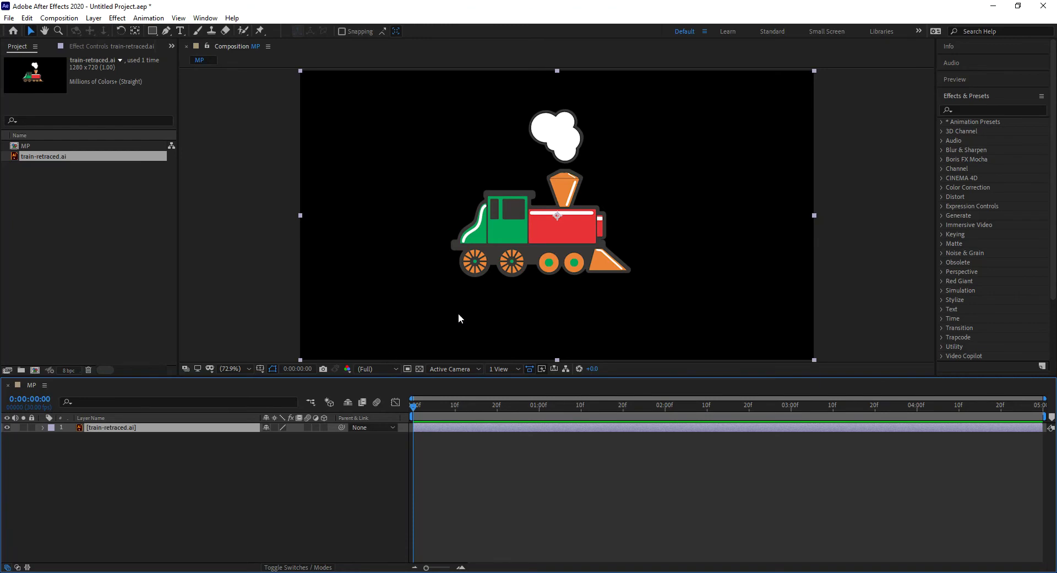
key(s)
click(279, 436)
text(30)
key(Return)
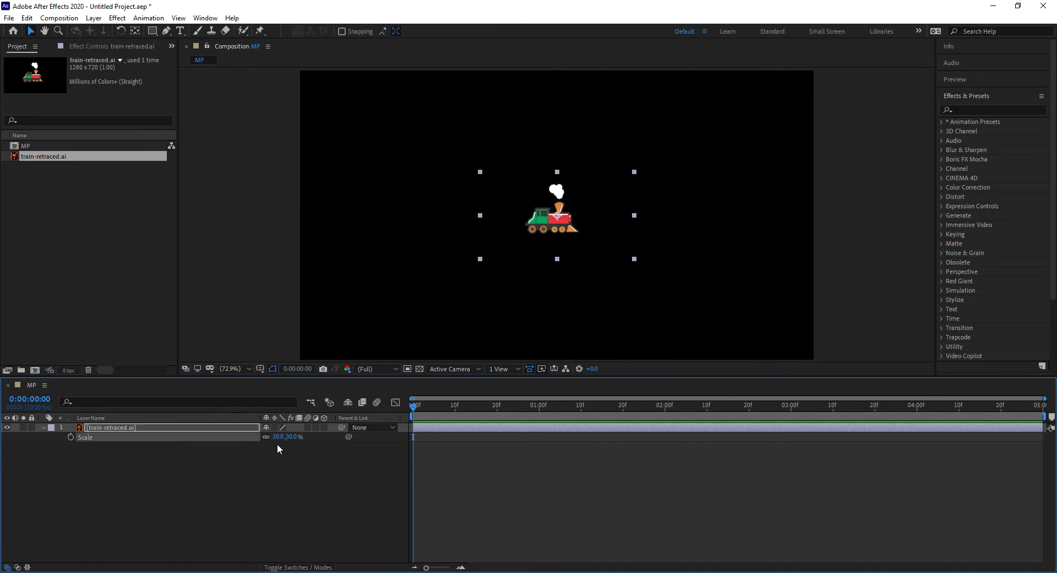
click(277, 436)
text(40)
key(Return)
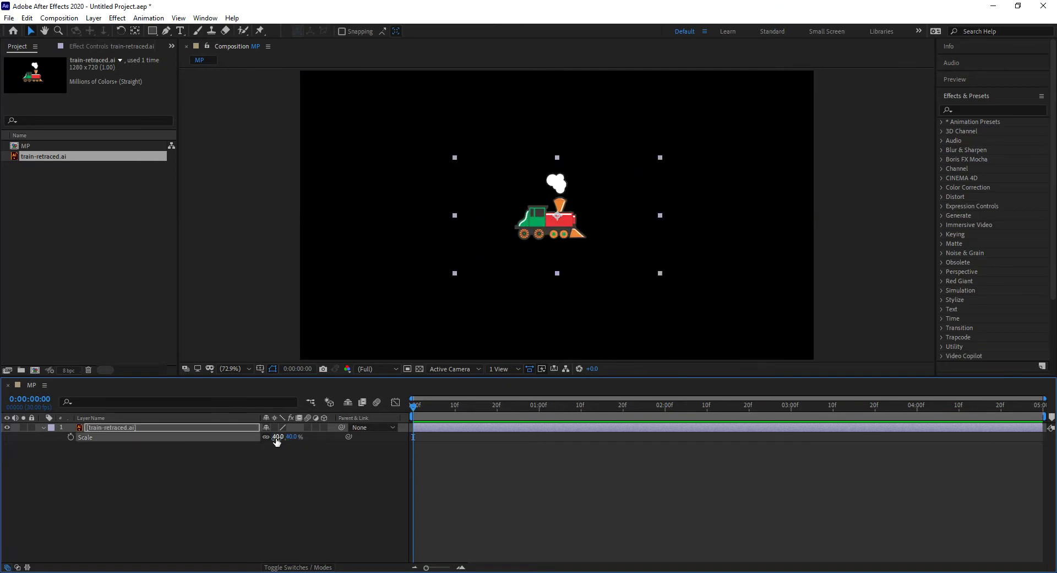
Move the train to the left edge of the frame and set a Position keyframe at 0:00:00:00.
drag(536, 248, 342, 252)
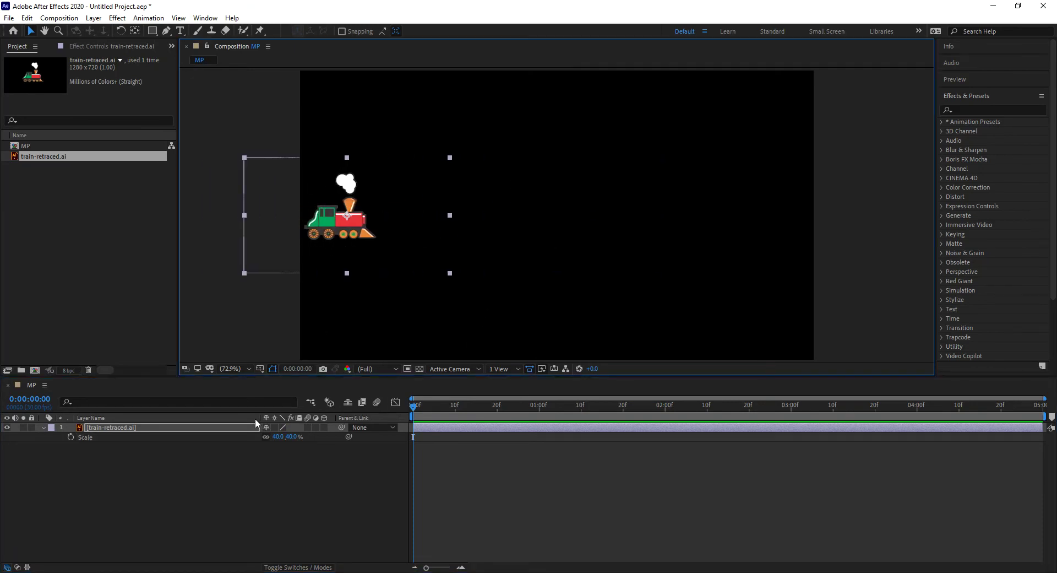
click(126, 424)
key(p)
click(110, 421)
key(p)
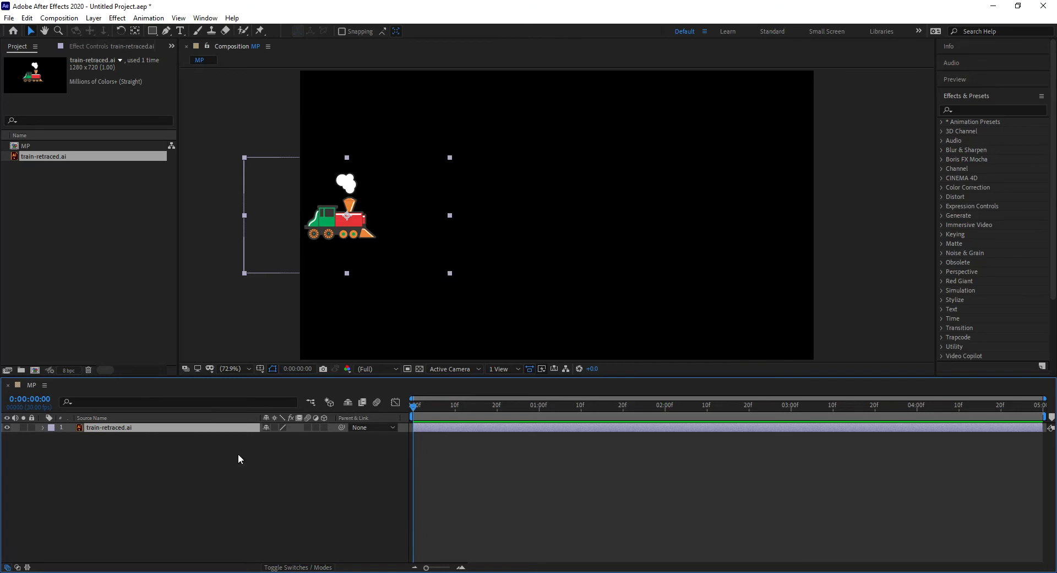
key(p)
click(75, 435)
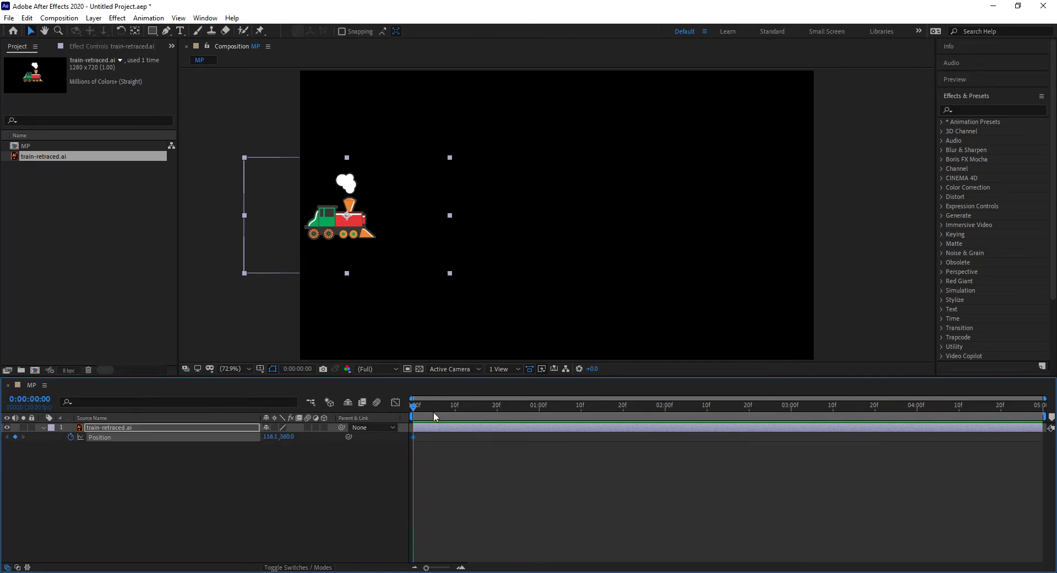
At 0:00:03:00, move the train to the right edge of the frame and bend its motion path into an S-curve.
click(791, 405)
drag(371, 237, 802, 274)
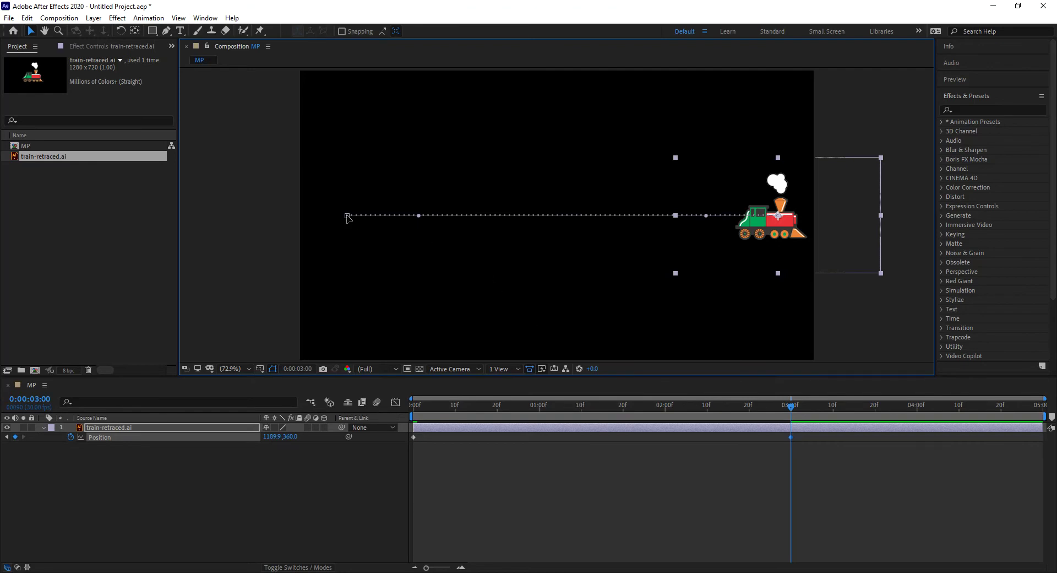
drag(419, 215, 381, 306)
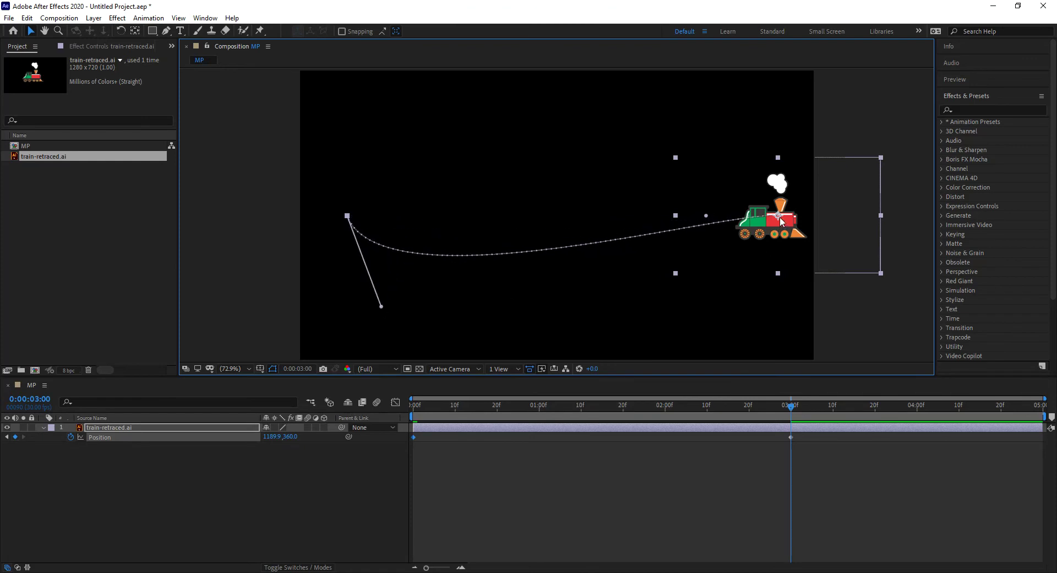
drag(705, 216, 528, 111)
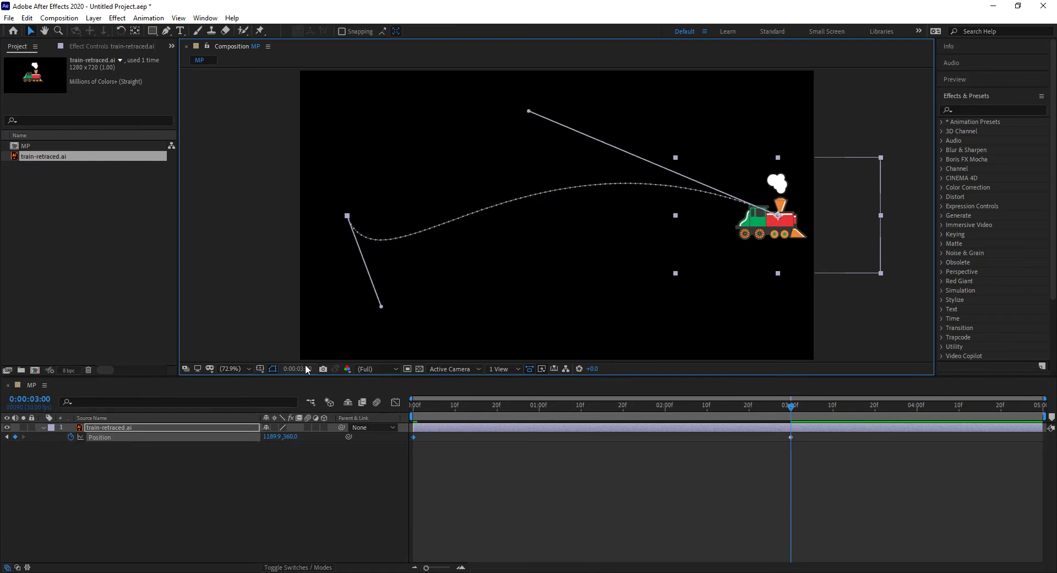
drag(380, 308, 574, 314)
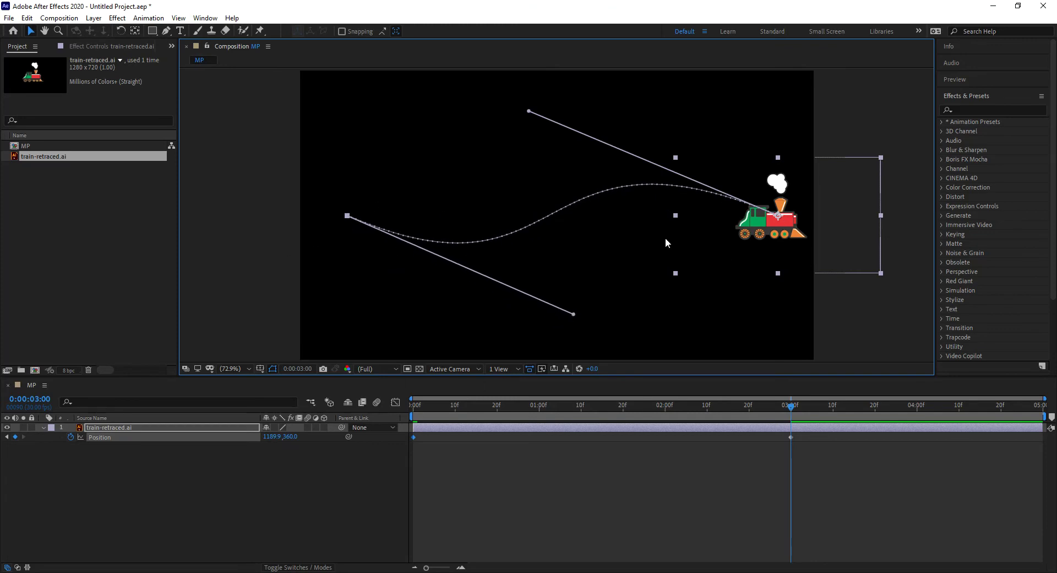
Scrub along the train's movement and reshape its motion path into a single high arch.
drag(435, 406, 572, 388)
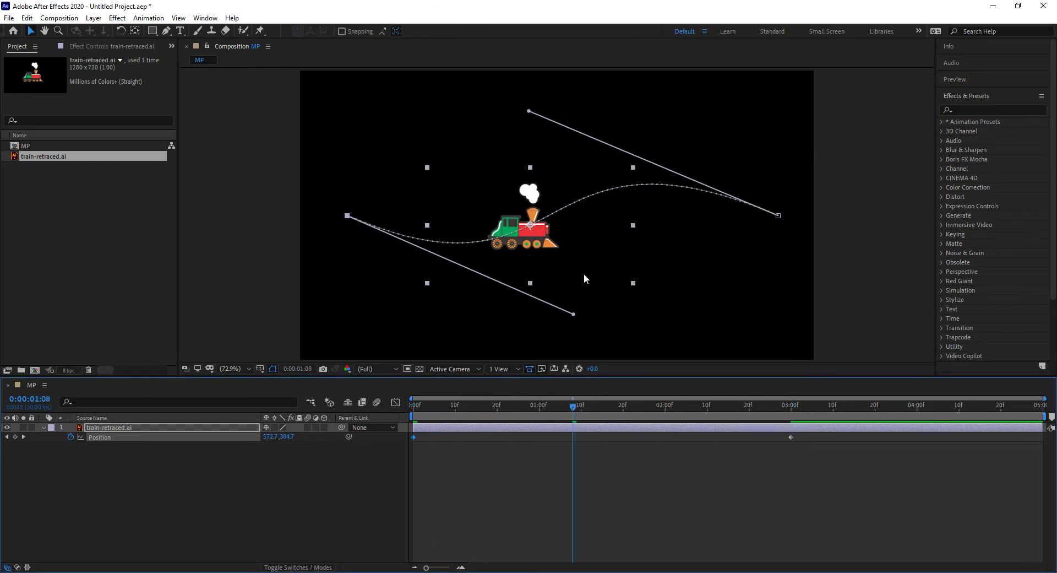
drag(574, 314, 271, 93)
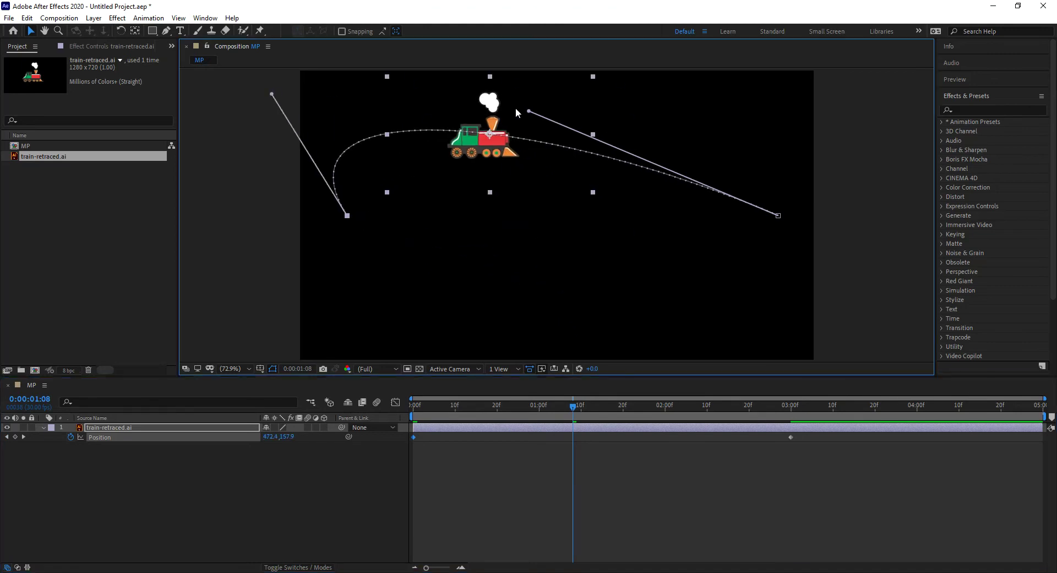
drag(530, 111, 679, 57)
drag(573, 408, 645, 398)
At 0:00:04:29, place the train near the bottom centre of the frame and round the path around the 3-second keyframe.
drag(751, 407, 1038, 405)
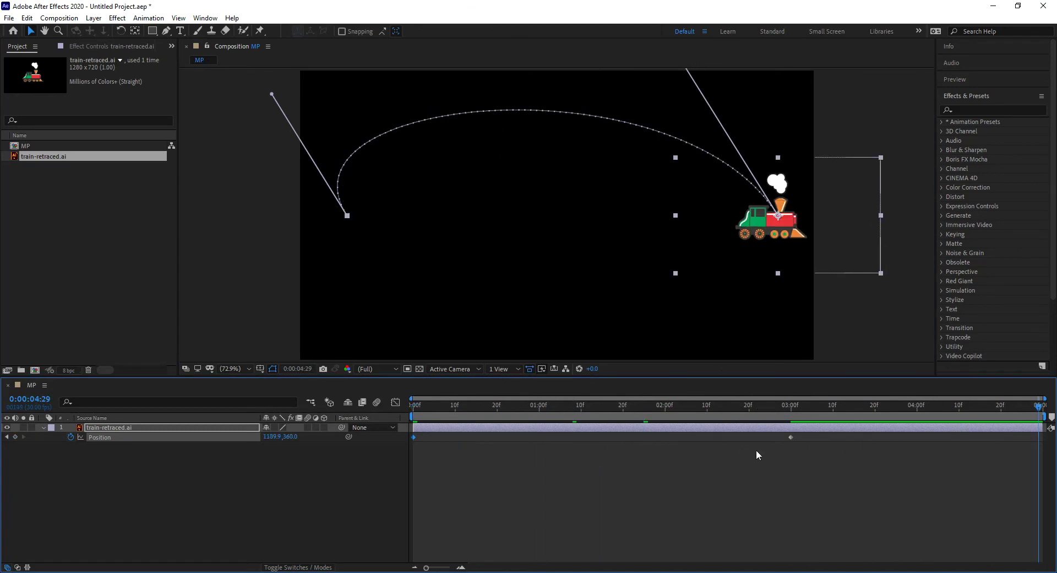
drag(778, 230, 477, 346)
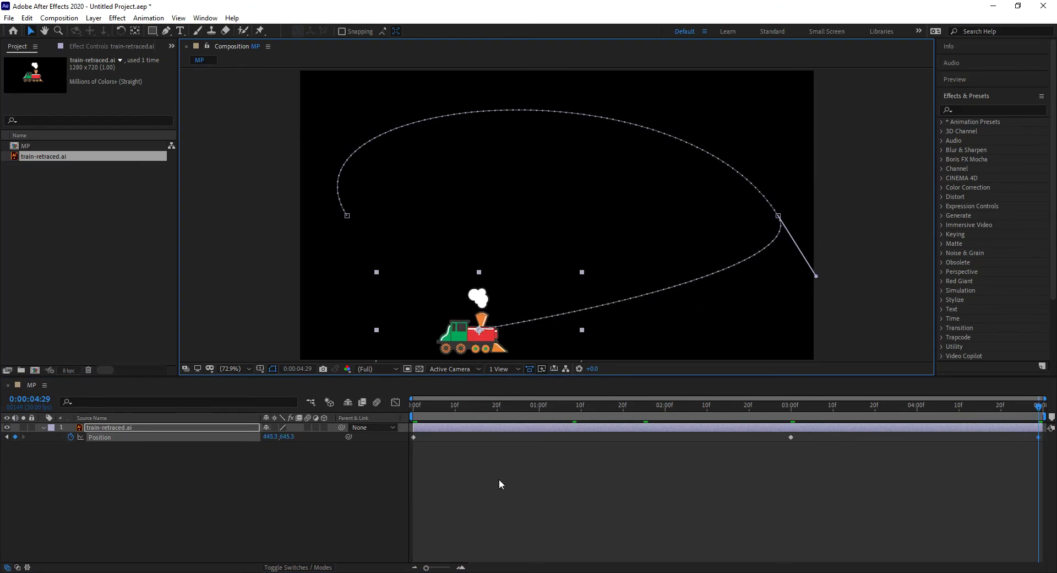
drag(816, 276, 793, 318)
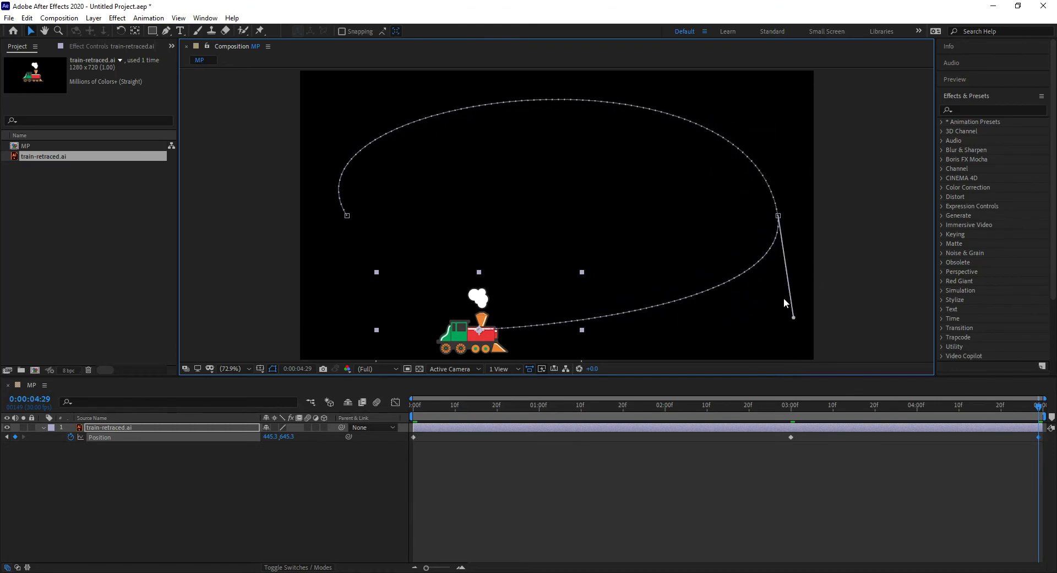
Move the 3-second keyframe's path point up and inward and angle its handles to smooth the looping motion path.
click(778, 215)
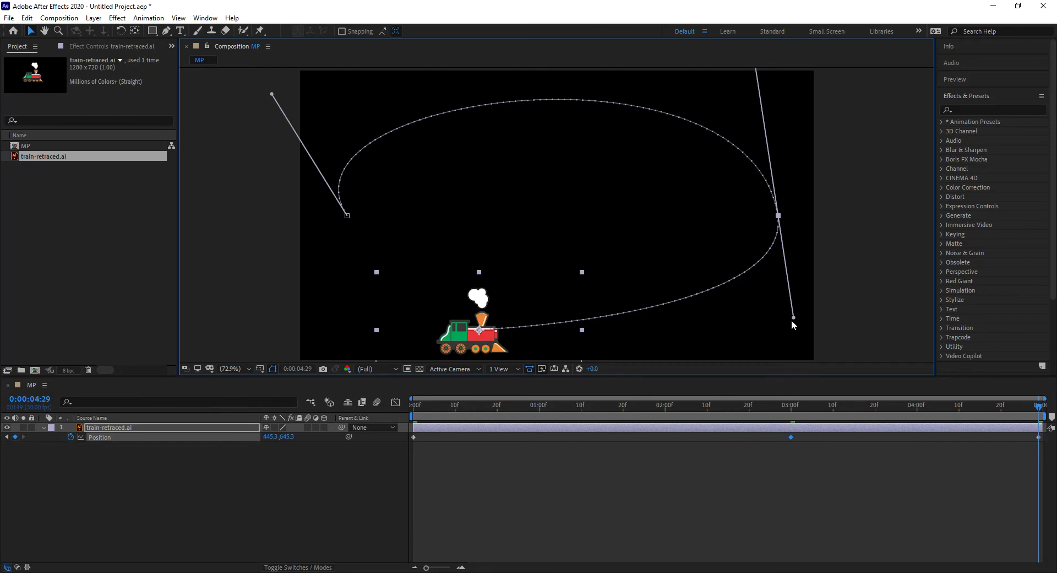
mouse_move(792, 317)
mouse_down()
mouse_move(725, 319)
mouse_move(628, 274)
mouse_move(736, 305)
mouse_move(545, 177)
mouse_move(632, 170)
mouse_move(592, 130)
mouse_move(512, 121)
mouse_move(626, 278)
mouse_move(715, 302)
mouse_move(763, 288)
mouse_move(787, 300)
mouse_move(766, 304)
mouse_move(727, 287)
mouse_move(805, 300)
mouse_move(737, 288)
mouse_move(790, 281)
mouse_move(758, 296)
mouse_move(768, 329)
mouse_move(781, 322)
mouse_up()
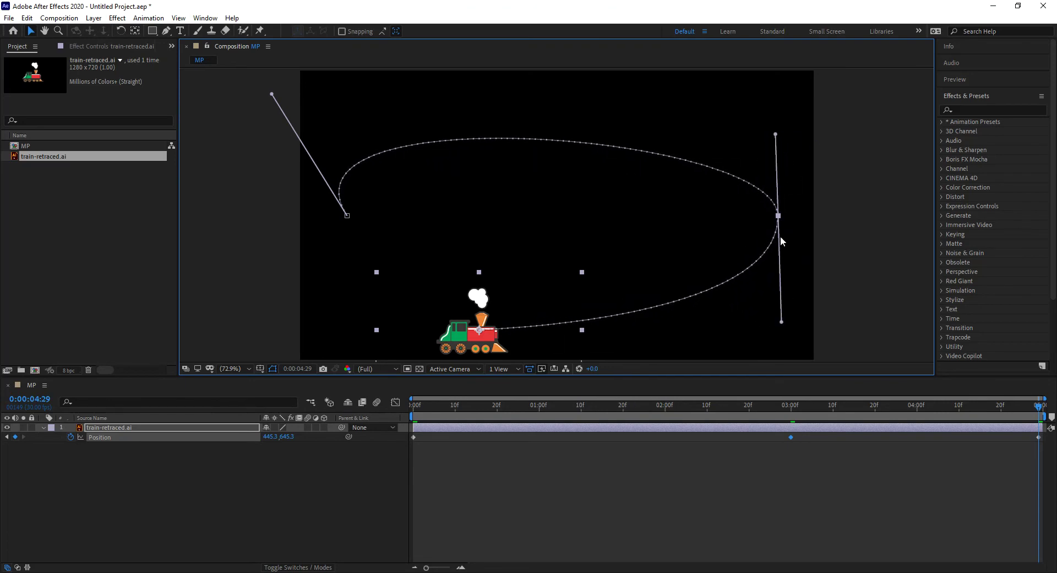
drag(778, 215, 745, 189)
drag(746, 110, 671, 101)
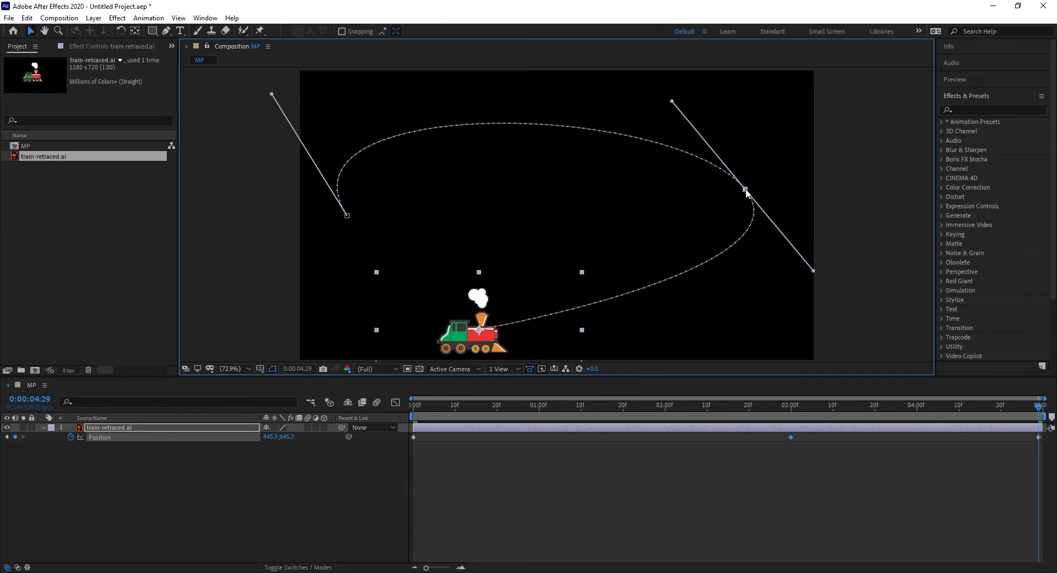
drag(746, 189, 719, 163)
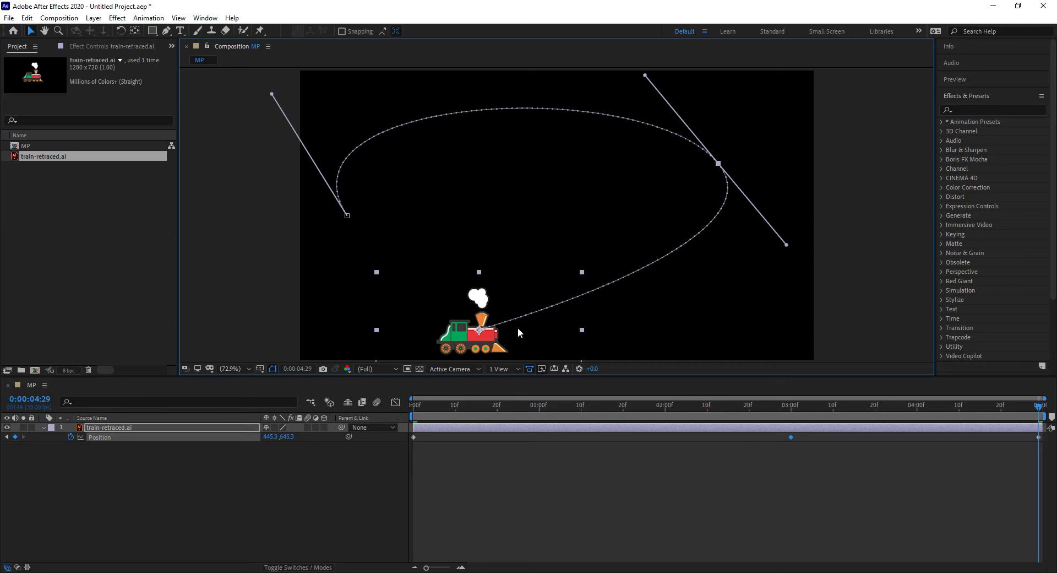
Switch to Illustrator and examine the layer structure of the Landscape_seq.ai artwork.
click(62, 226)
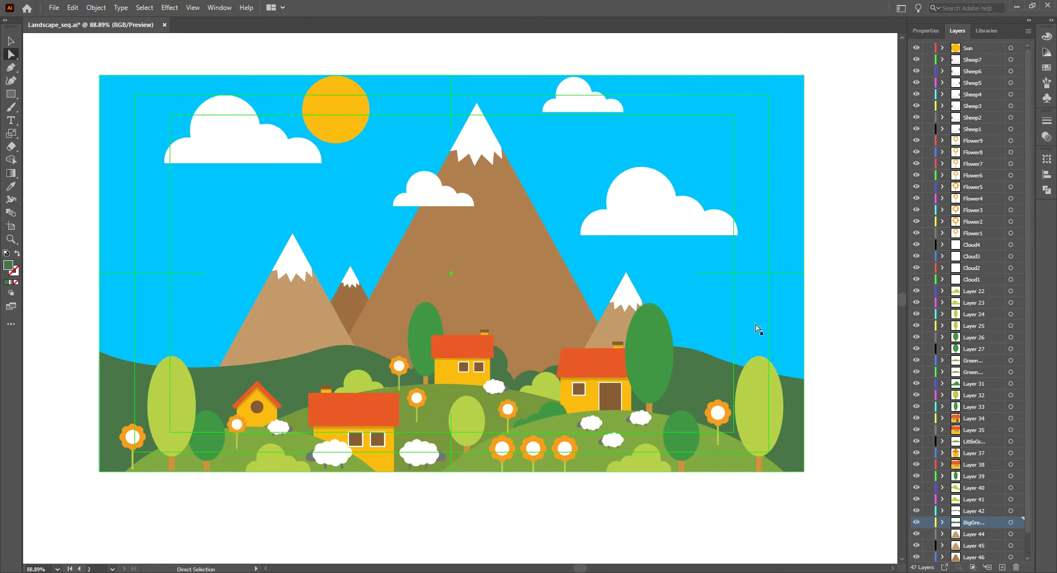
scroll(973, 201, up, 2)
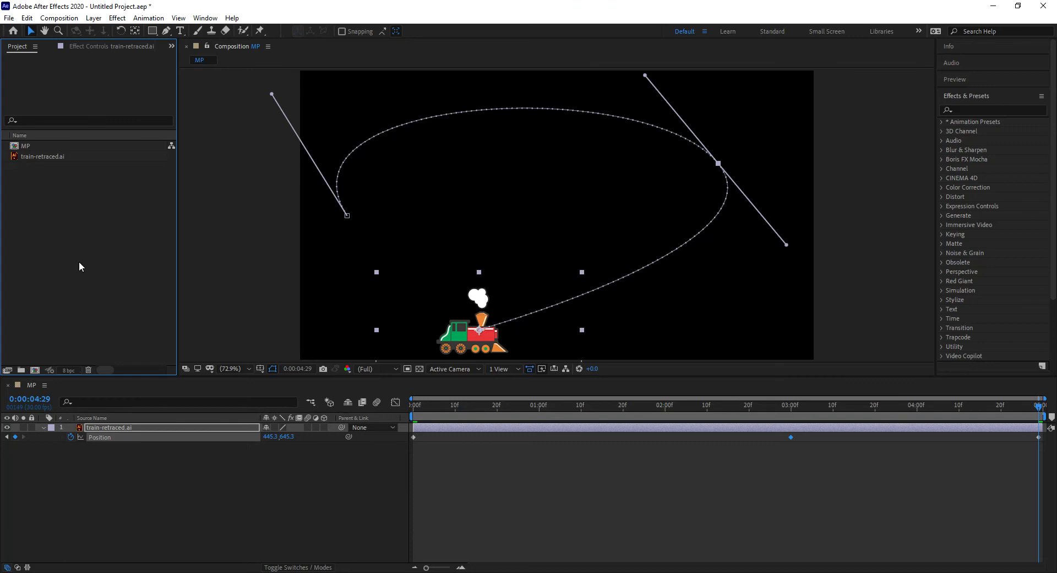
Import Landscape_seq.ai into the After Effects project as Composition - Retain Layer Sizes.
double_click(79, 266)
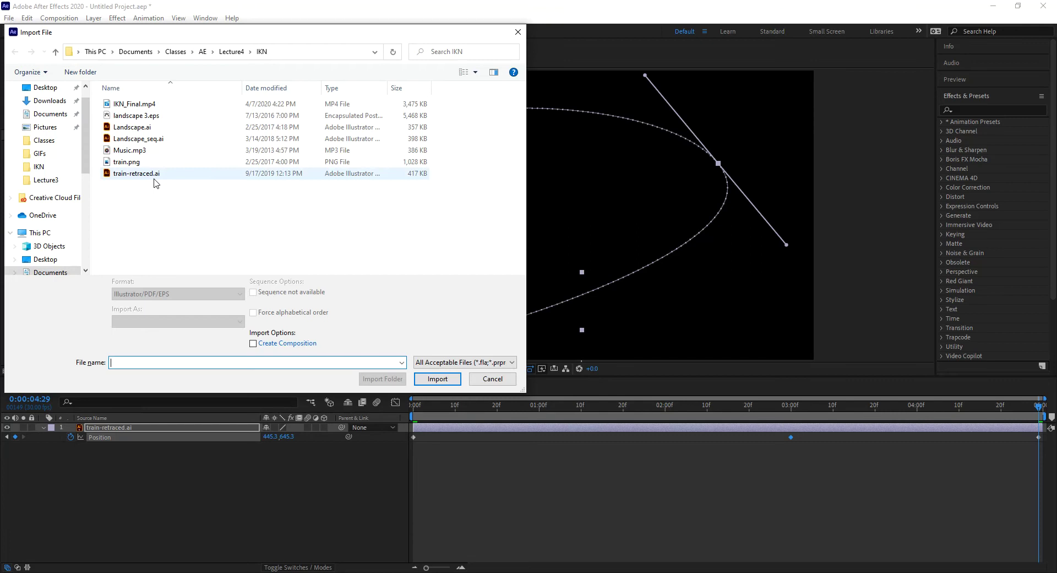
click(155, 139)
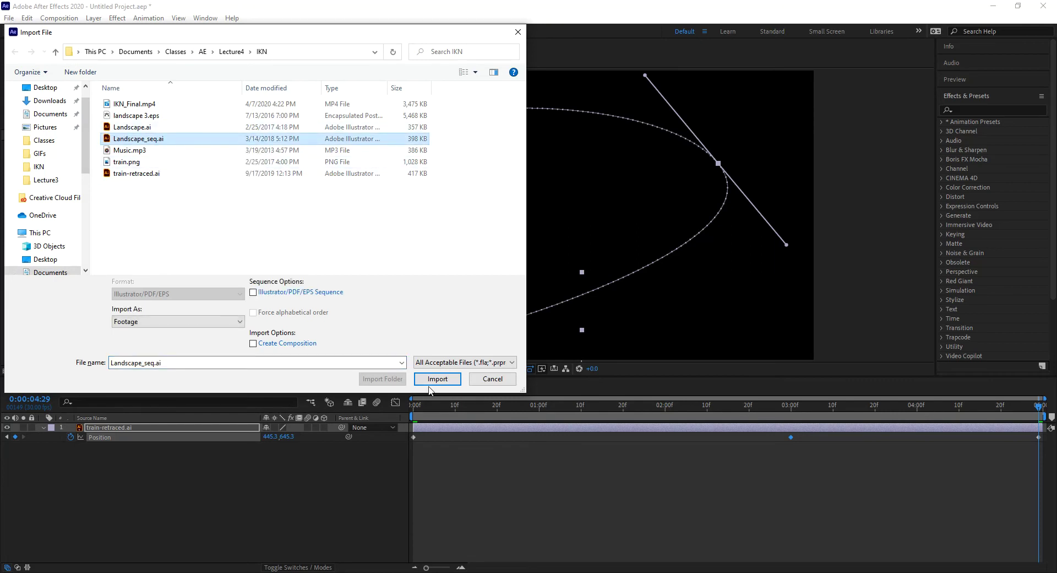
click(209, 327)
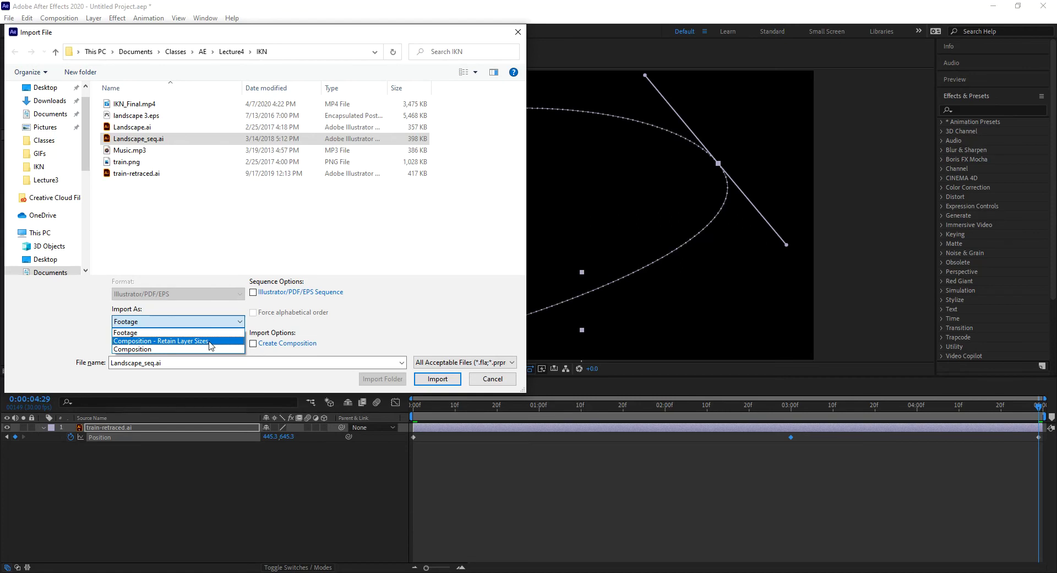
click(158, 341)
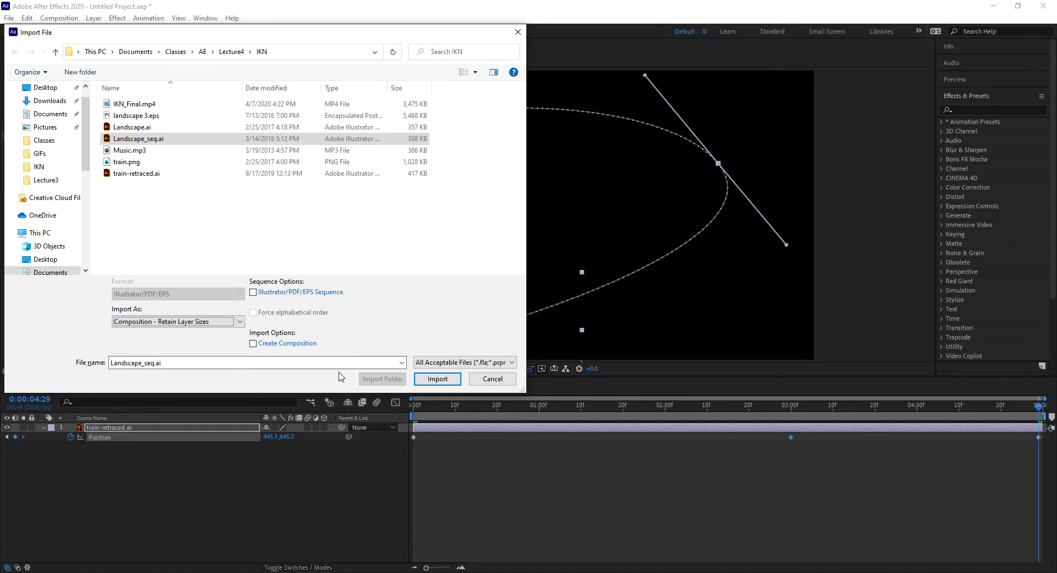
click(437, 379)
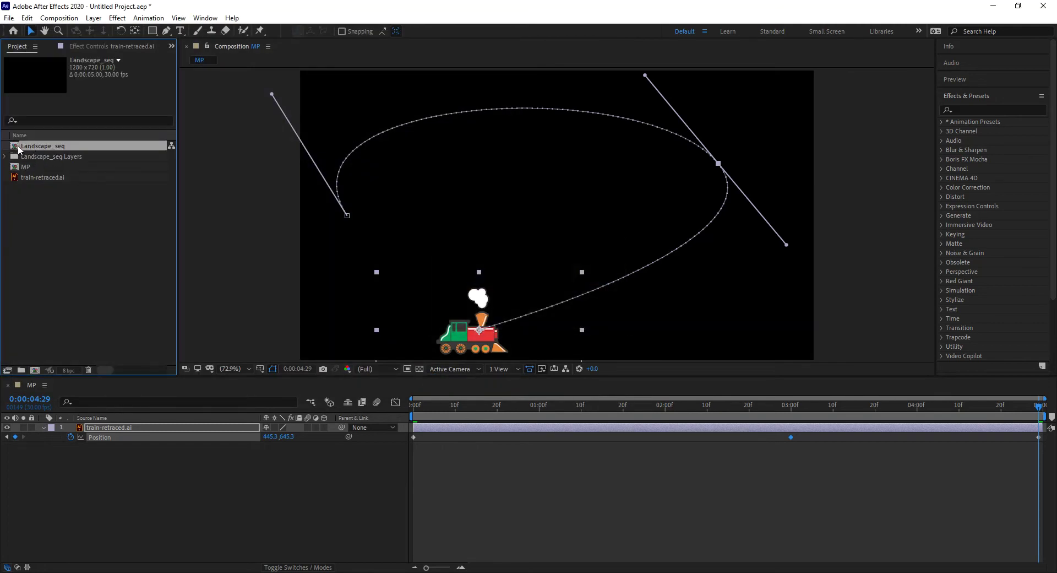
Look through the Landscape_seq Layers folder and open the Landscape_seq composition.
click(5, 156)
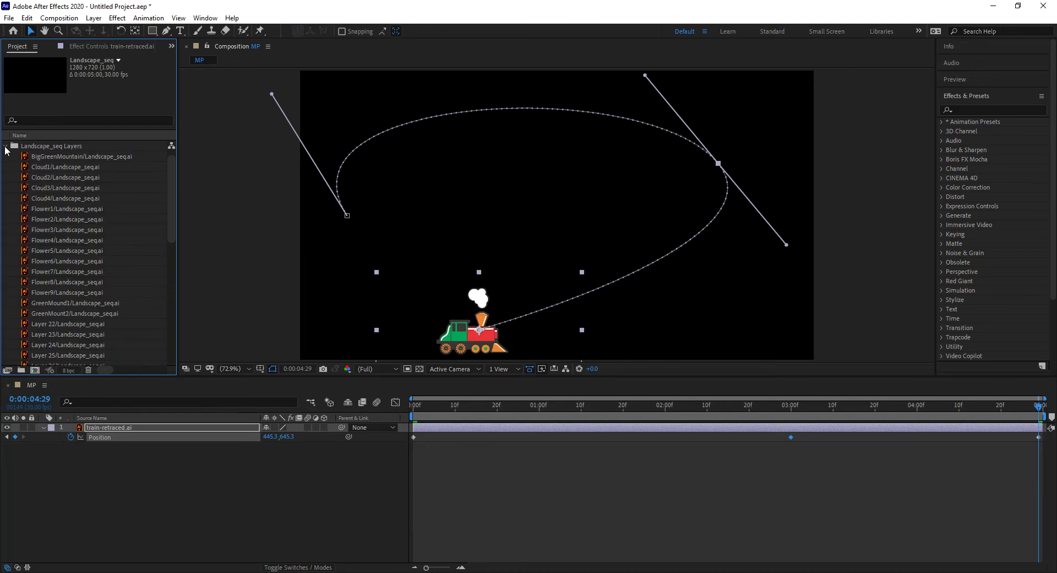
click(6, 147)
click(6, 146)
click(6, 147)
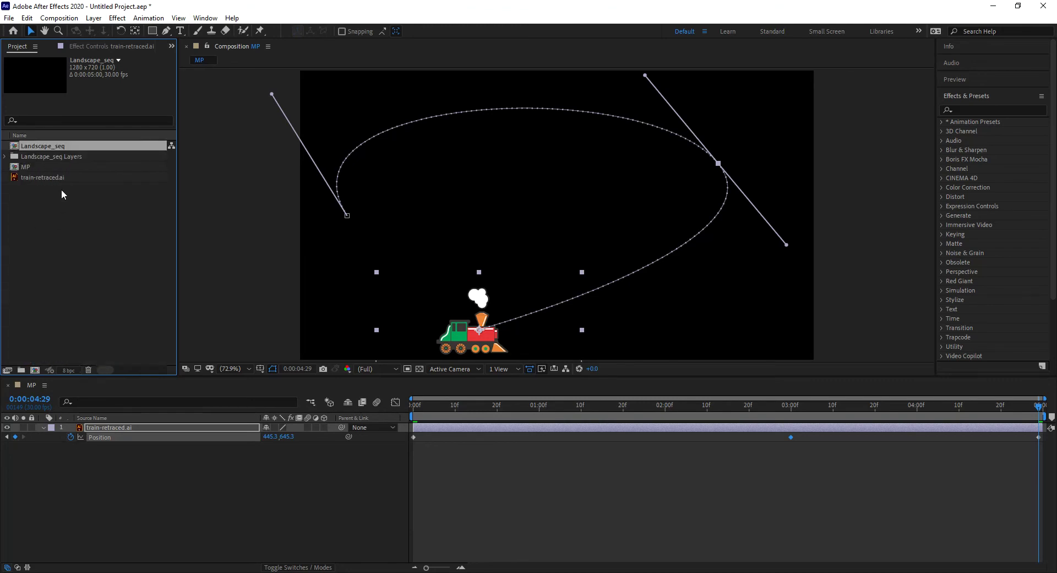
double_click(17, 147)
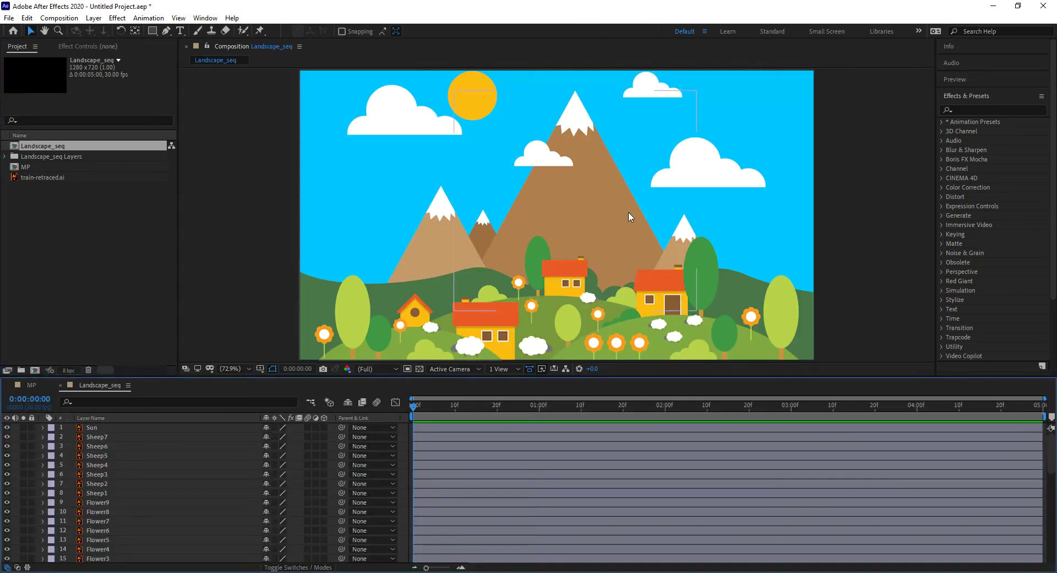
key(alt+Tab)
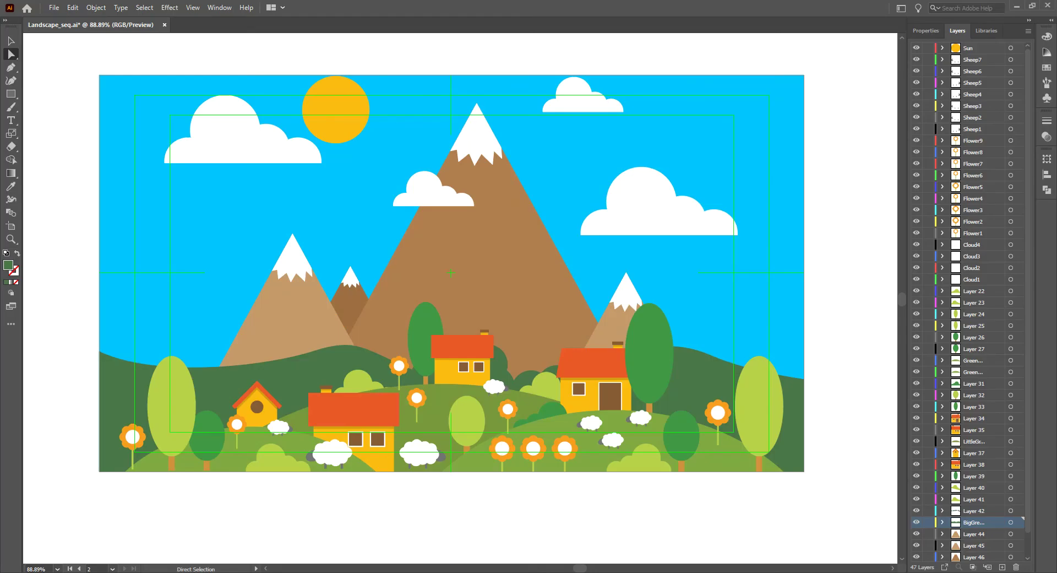
key(alt+Tab)
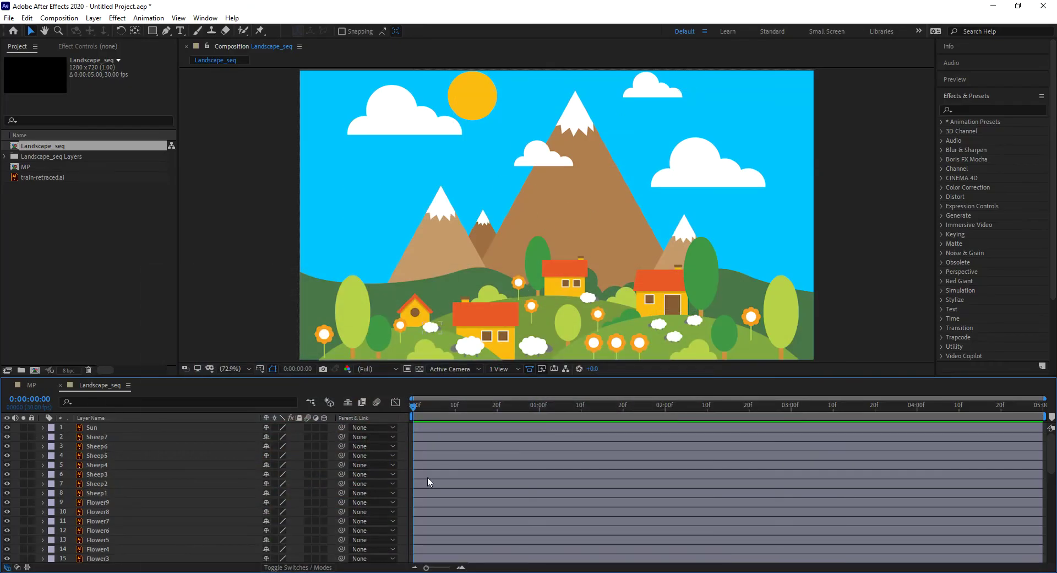
scroll(259, 478, down, 10)
scroll(147, 477, up, 10)
Add train-retraced.ai as the uppermost layer of the Landscape_seq composition and scale it to 30%.
click(45, 177)
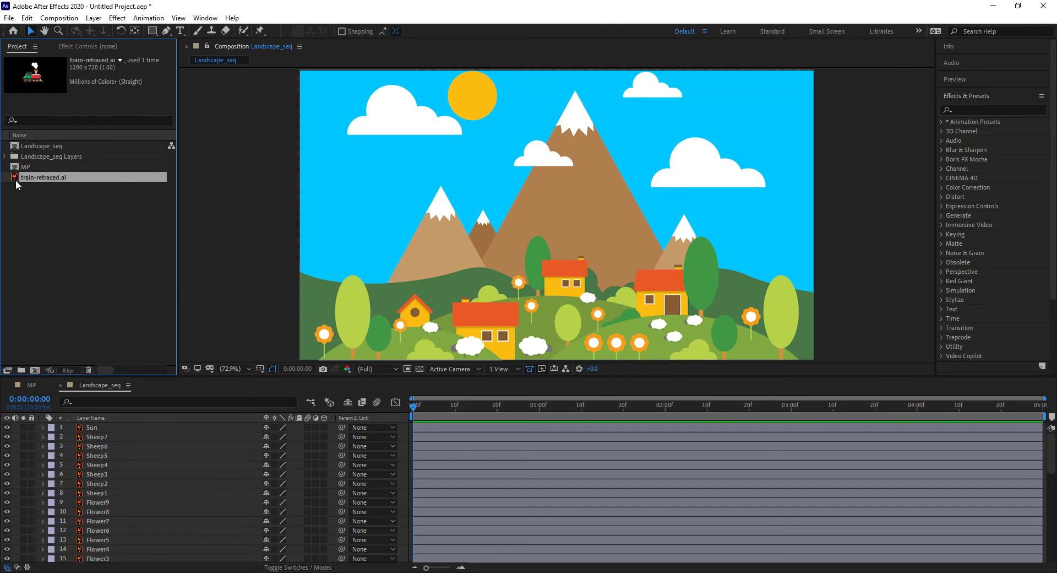
drag(15, 181, 58, 430)
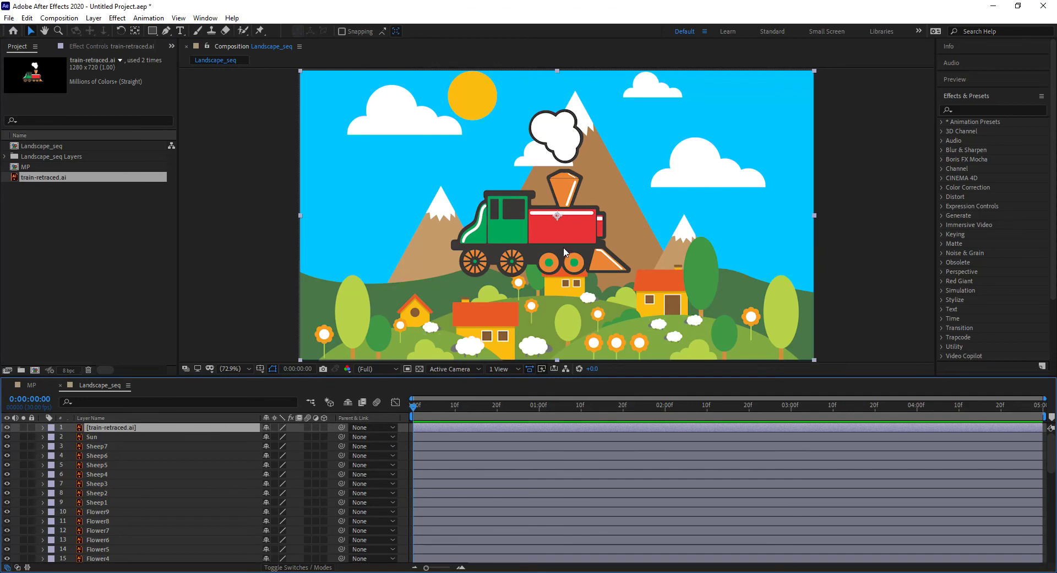
key(s)
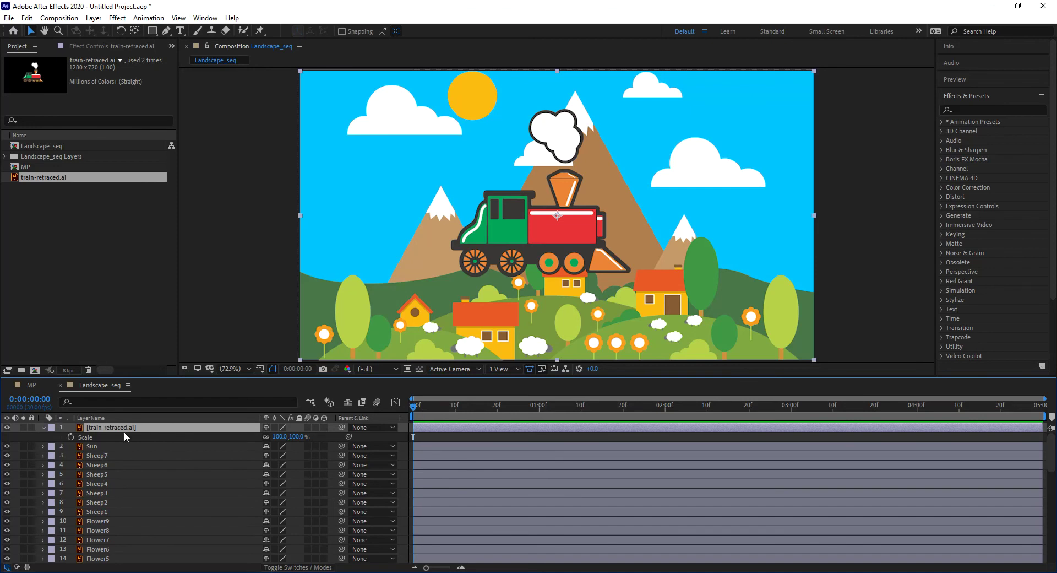
click(280, 436)
text(25)
key(Return)
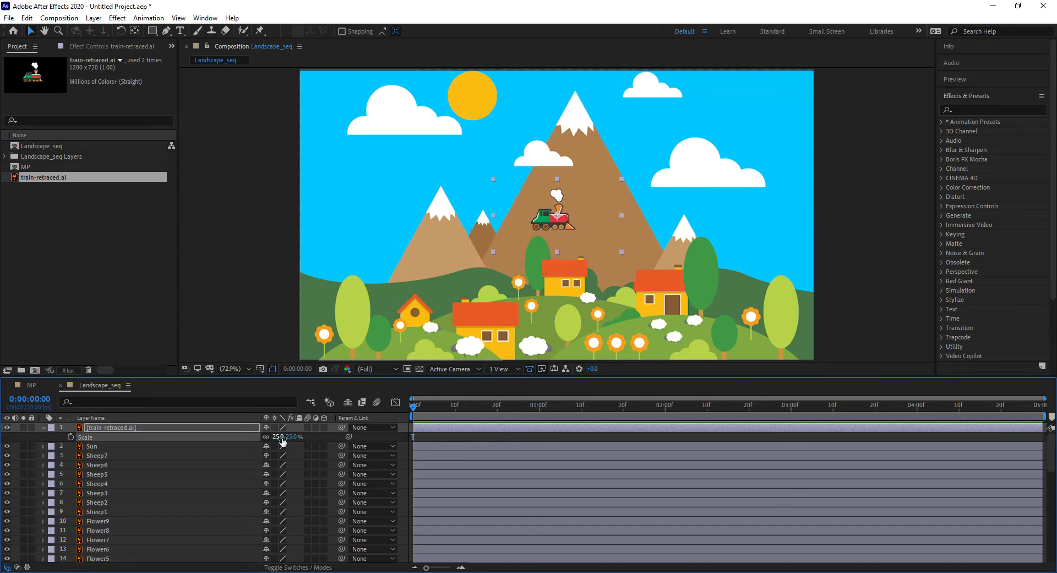
click(281, 437)
text(30)
key(Return)
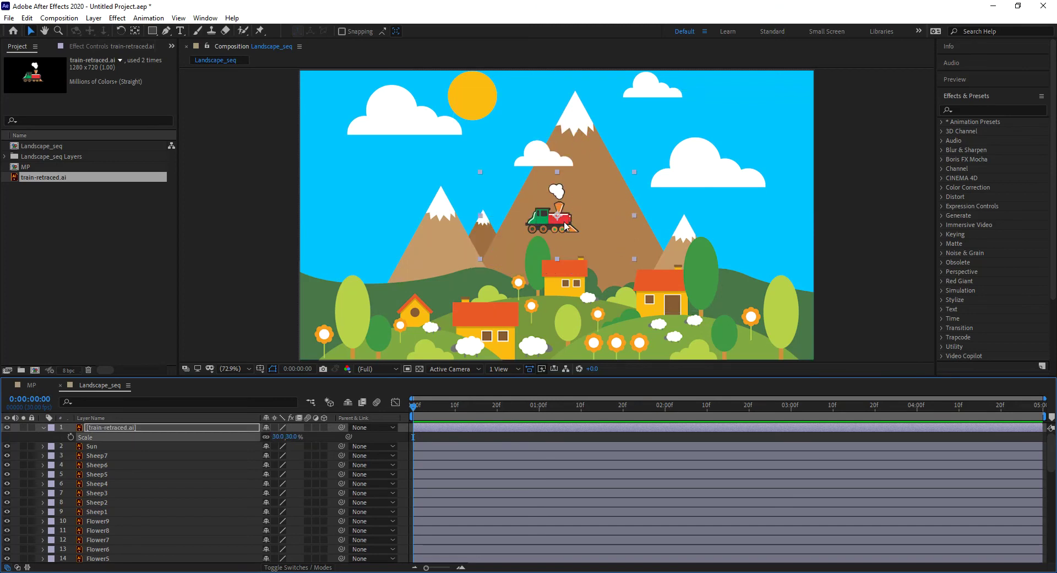
Place the train at the landscape's left edge, at about -7, 483, and keyframe its Position at 0 seconds.
drag(566, 225, 695, 278)
drag(799, 298, 305, 274)
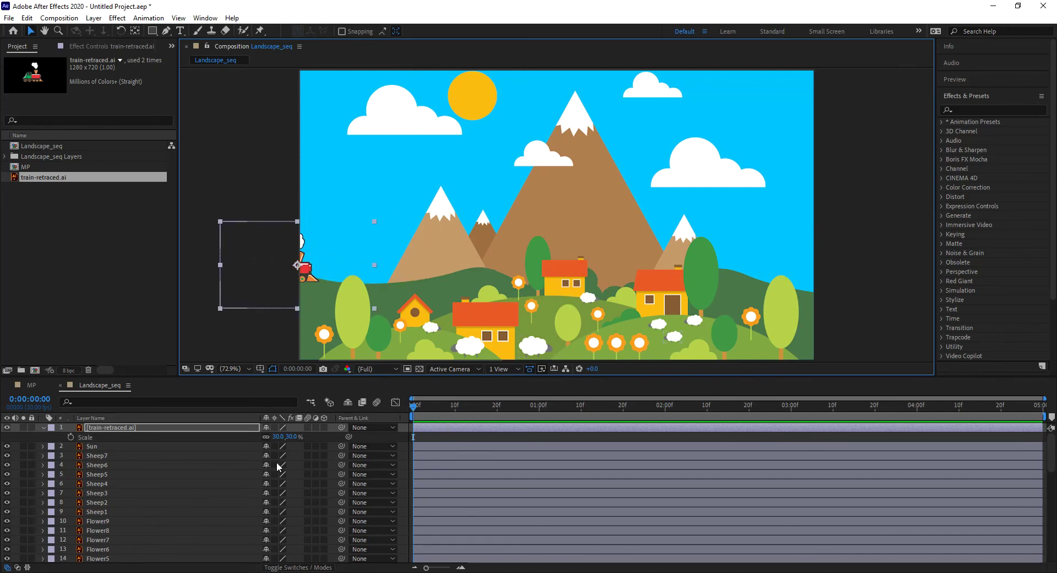
click(96, 430)
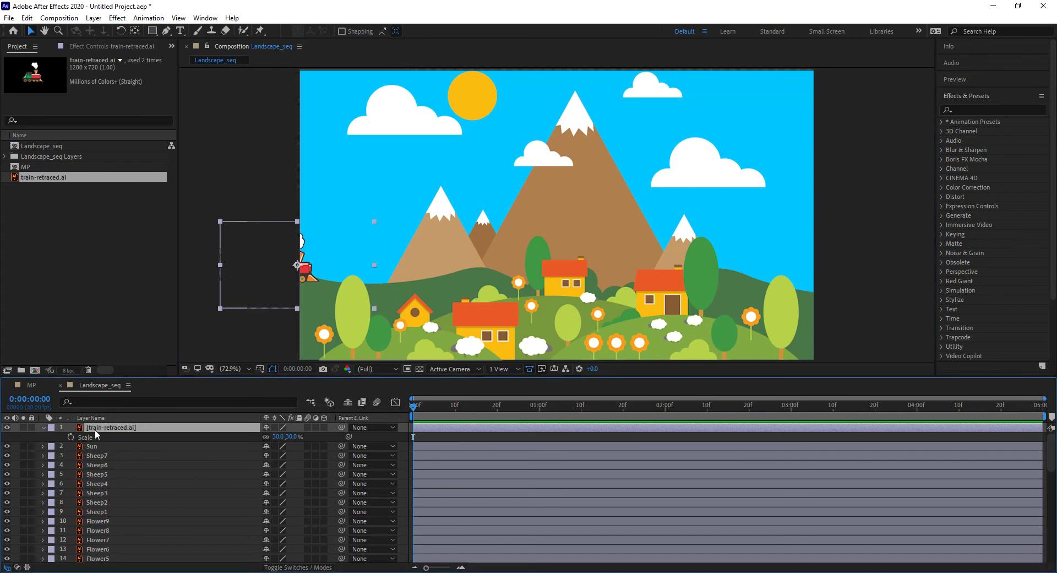
key(p)
click(70, 437)
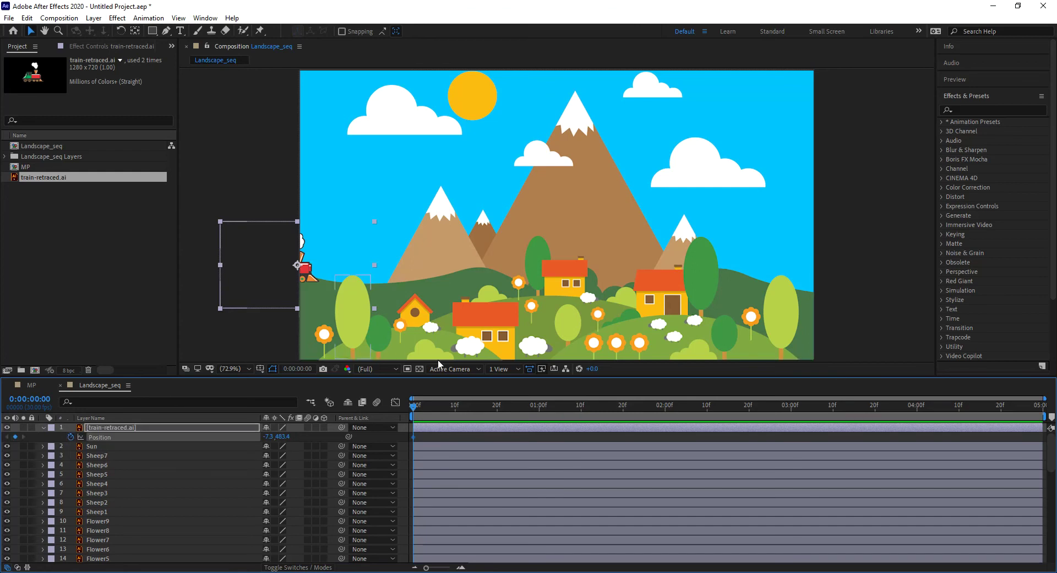
Keyframe the train's Position at about 463, 471 at 1 second, 1058, 470 at 2 seconds and 1286, 549 at 3 seconds.
drag(457, 407, 540, 408)
drag(307, 274, 496, 268)
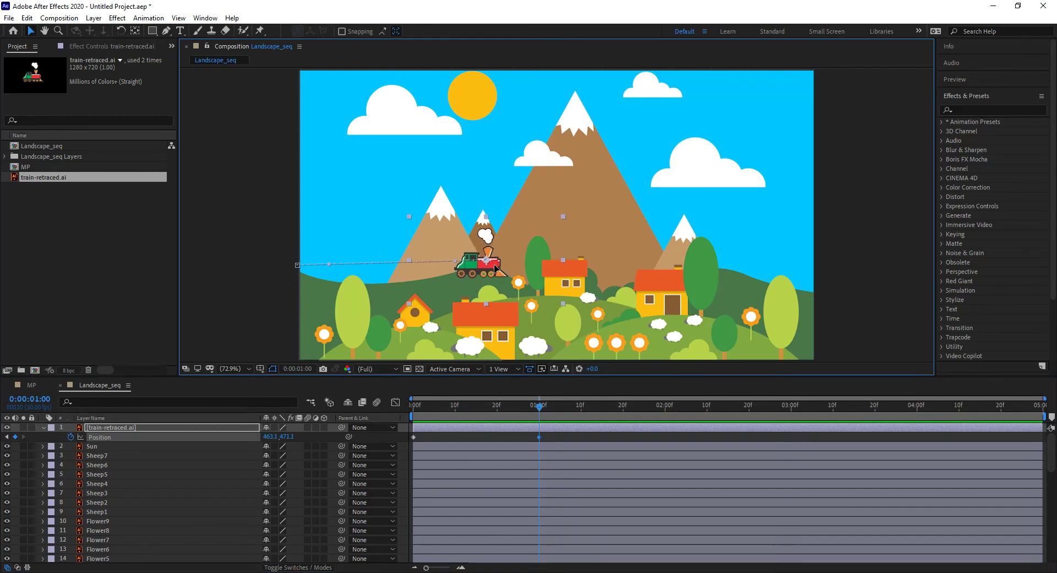
drag(540, 407, 665, 407)
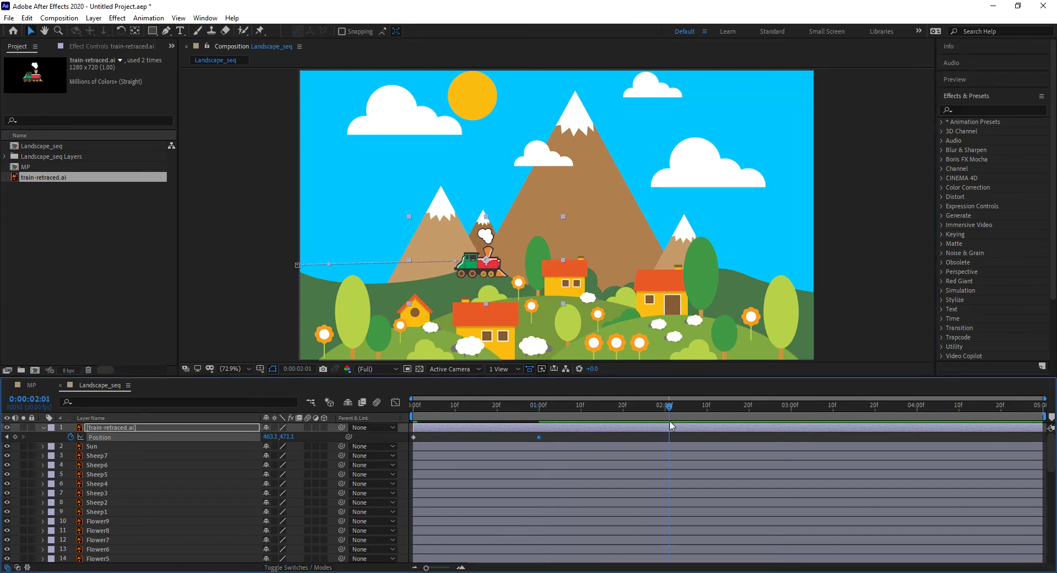
drag(486, 269, 724, 270)
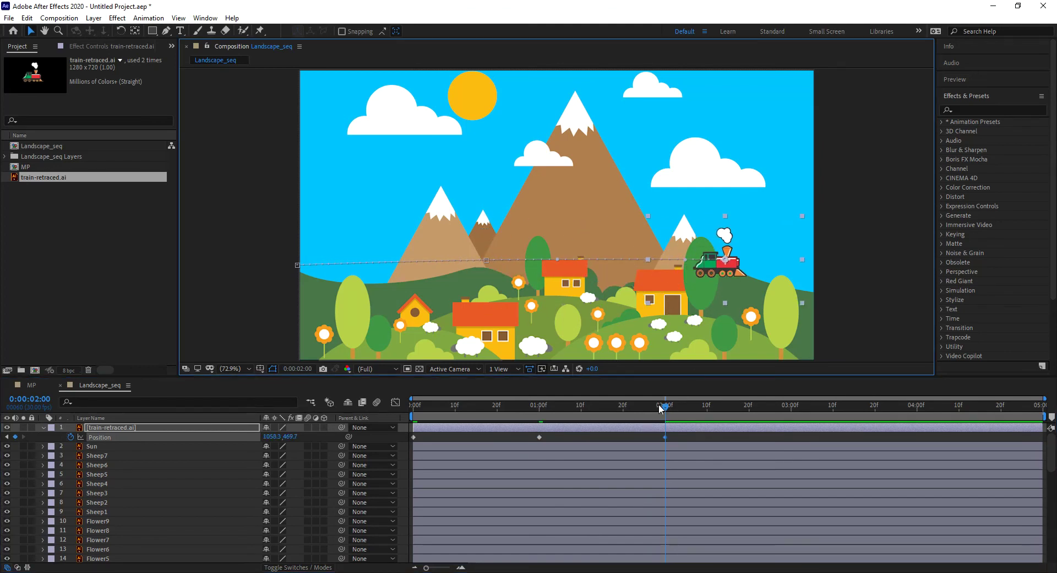
drag(665, 408, 794, 424)
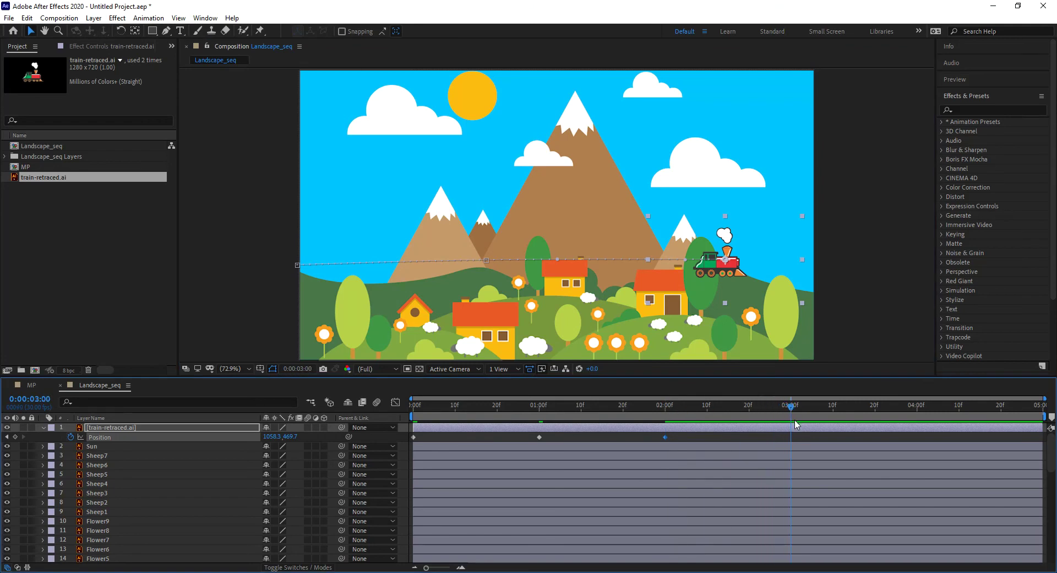
drag(731, 268, 825, 299)
Try to bend the train's motion path along the dark green hills by adjusting its points and handles.
click(486, 260)
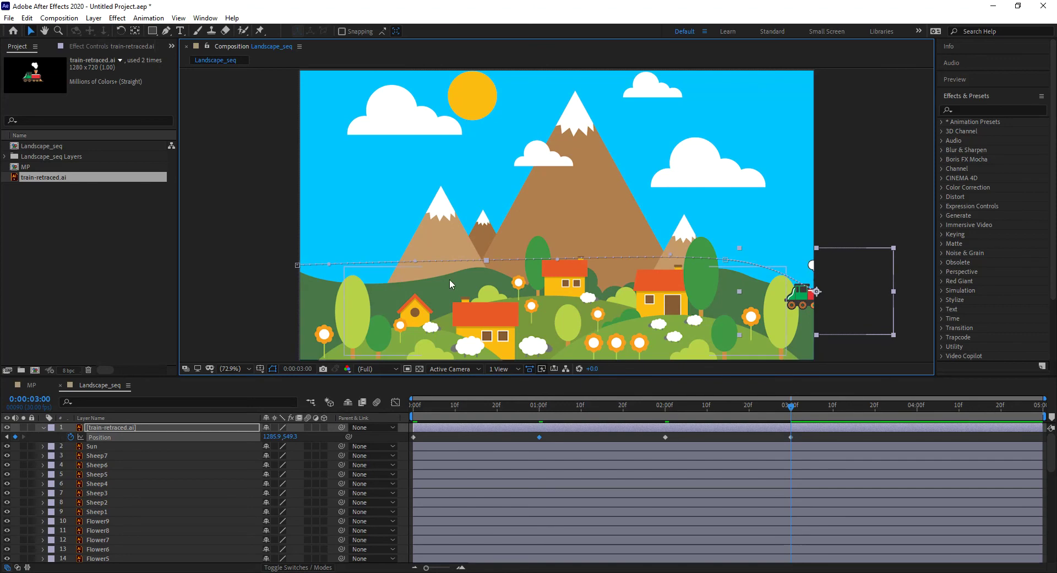
click(297, 266)
drag(330, 263, 361, 302)
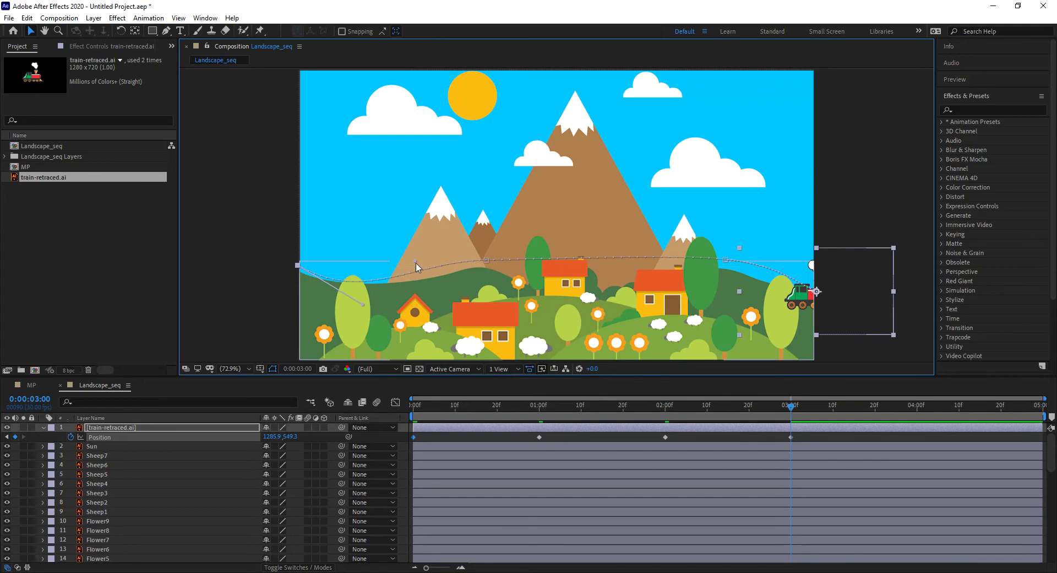
drag(487, 261, 480, 266)
drag(408, 266, 413, 276)
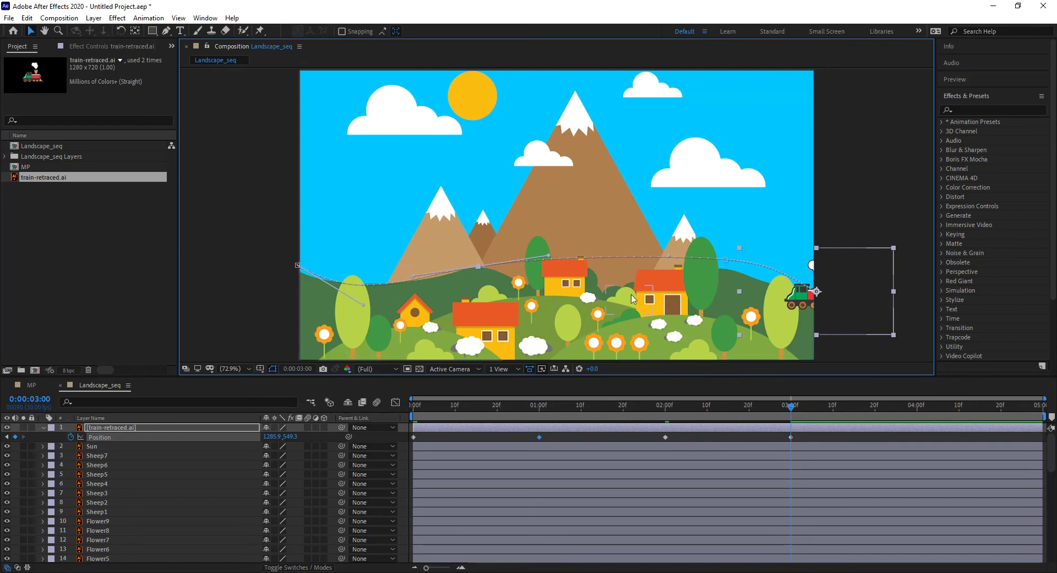
click(669, 256)
drag(672, 257, 693, 270)
Undo the motion path edits, the Position keyframes and the train's placement at the landscape's left edge.
key(ctrl+z)
key(ctrl+z)
key(ctrl+z)
key(ctrl+z)
key(ctrl+z)
key(ctrl+z)
key(ctrl+z)
key(ctrl+z)
key(ctrl+z)
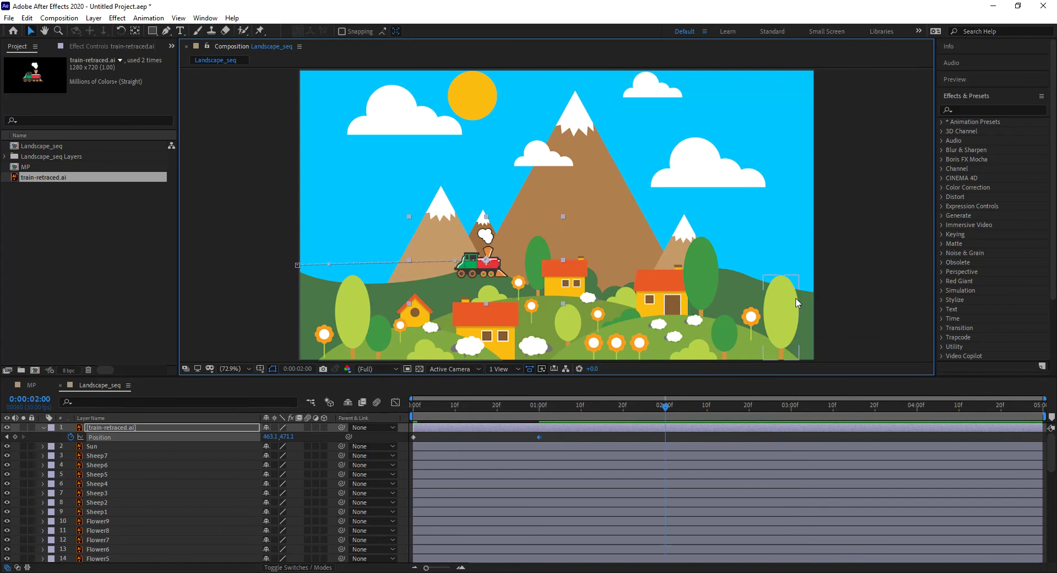
key(ctrl+z)
key(ctrl+z)
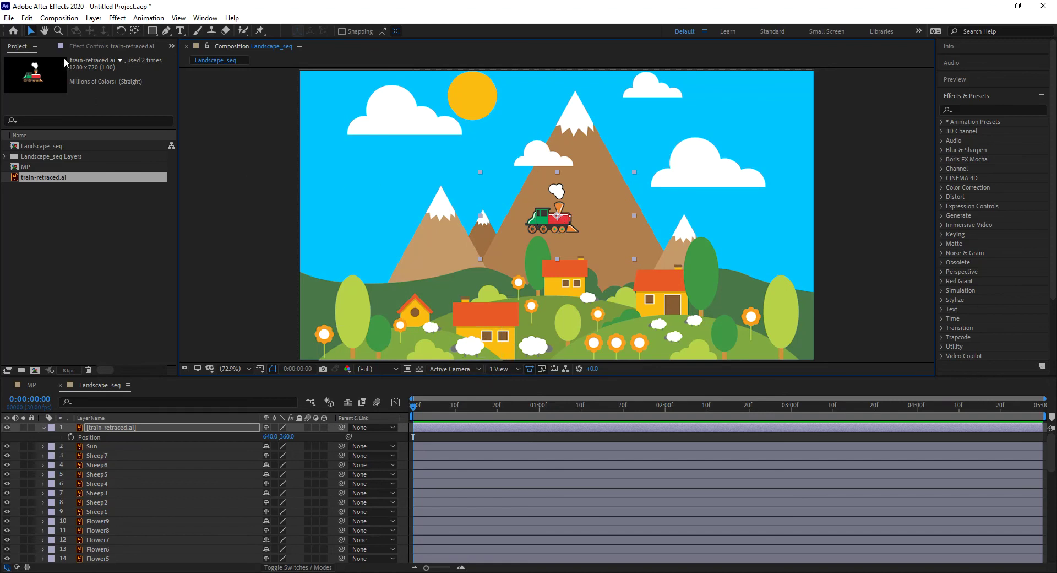
Move the train layer's anchor point down to the base of its wheels, at about 640, 404, with Pan Behind.
click(135, 31)
drag(558, 216, 558, 234)
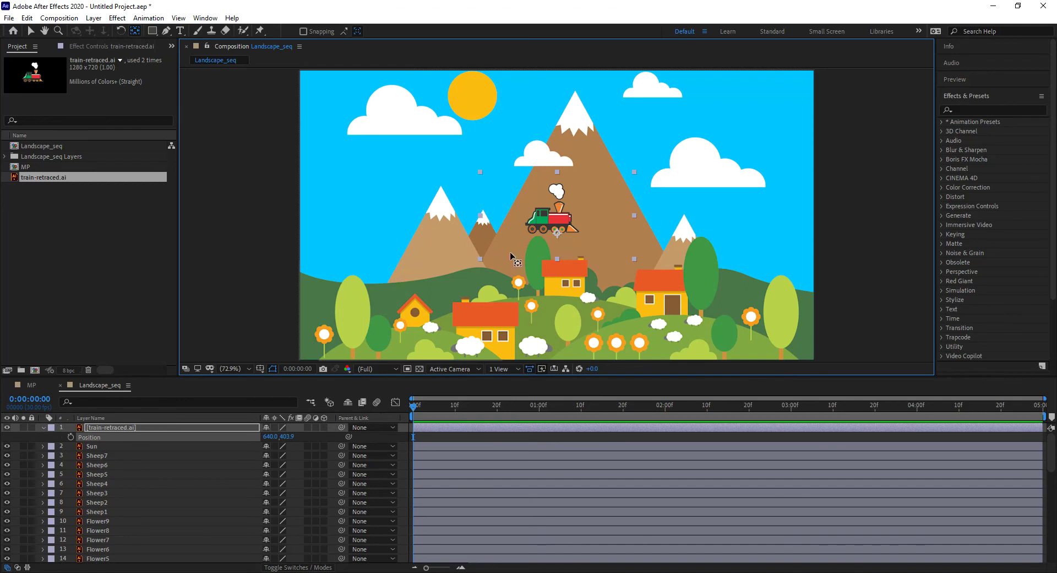
click(31, 33)
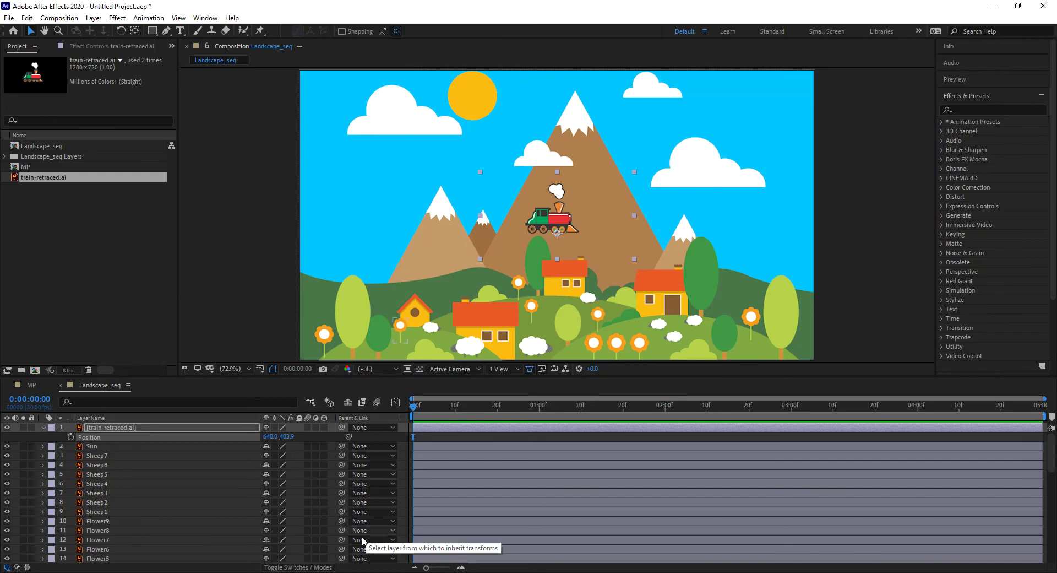
Switch to Illustrator, show the rulers, select the large dark green hill shape and hide all other layers.
mouse_move(310, 572)
click(302, 537)
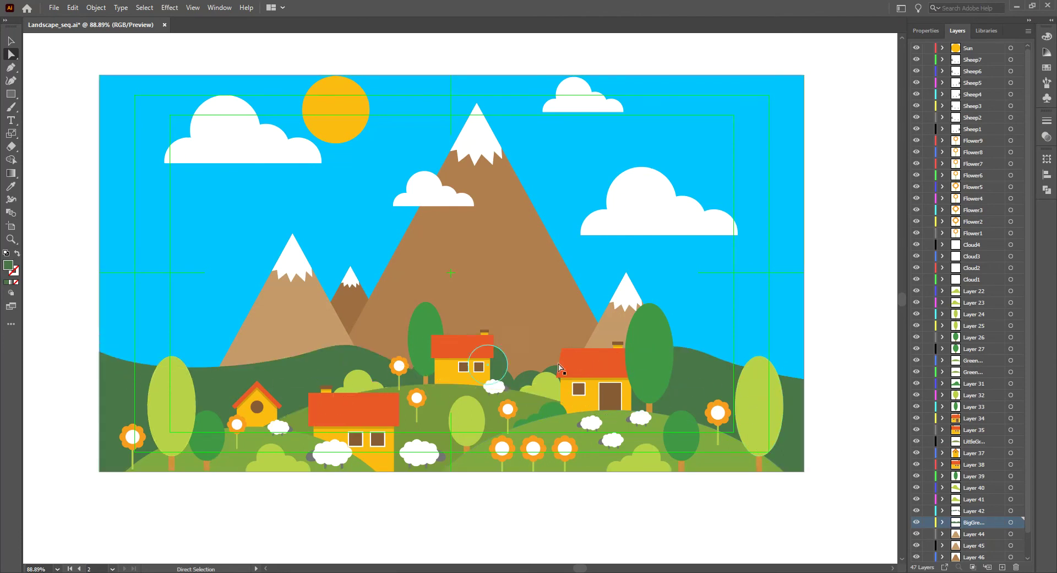
key(ctrl+r)
click(122, 392)
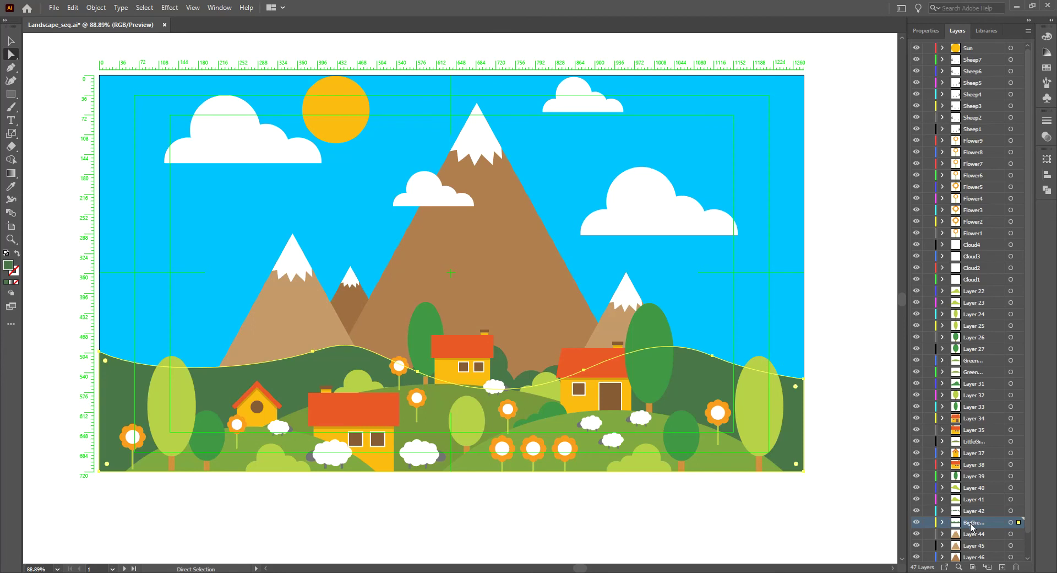
alt+click(916, 523)
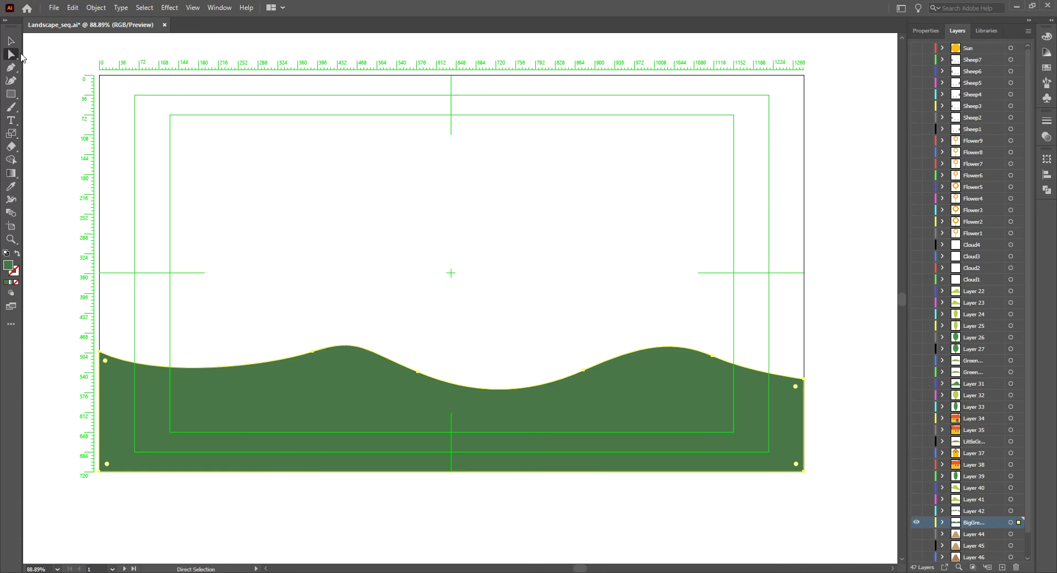
Copy the anchor points along the hill's upper contour using Direct Selection, and show all layers again.
click(10, 41)
click(11, 54)
drag(117, 235, 763, 403)
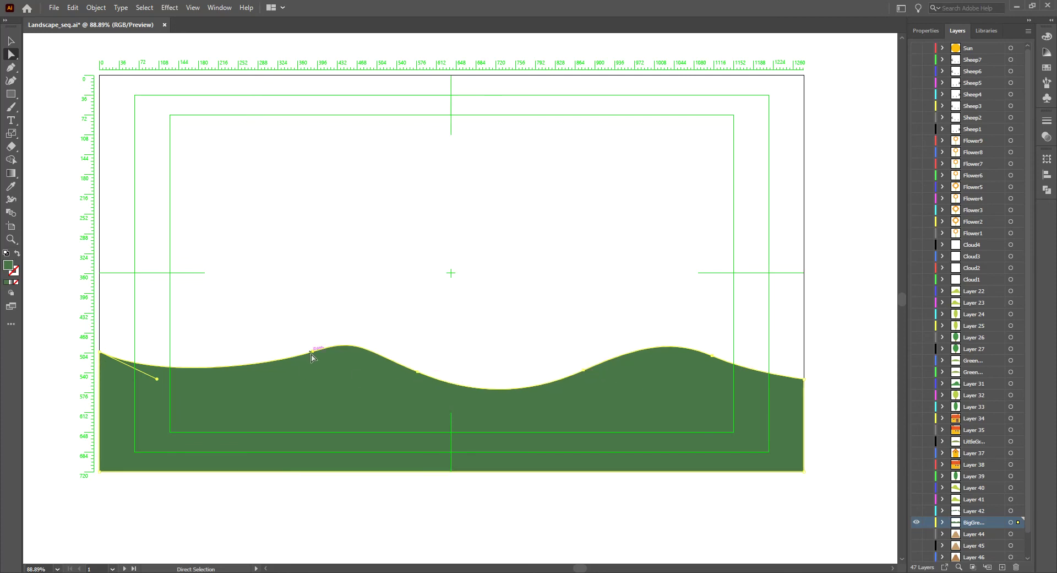
drag(286, 287, 741, 395)
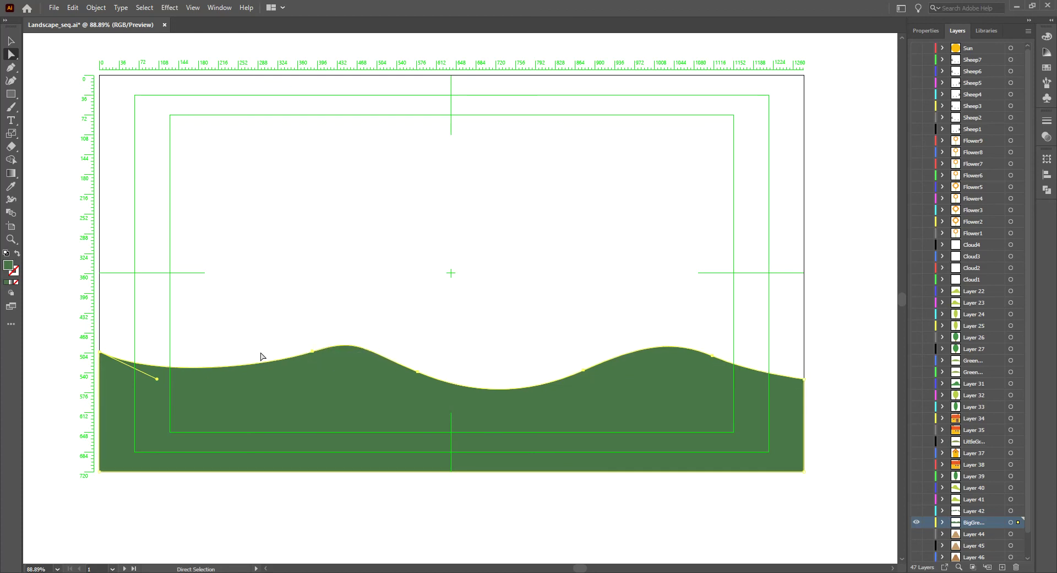
drag(288, 311, 730, 388)
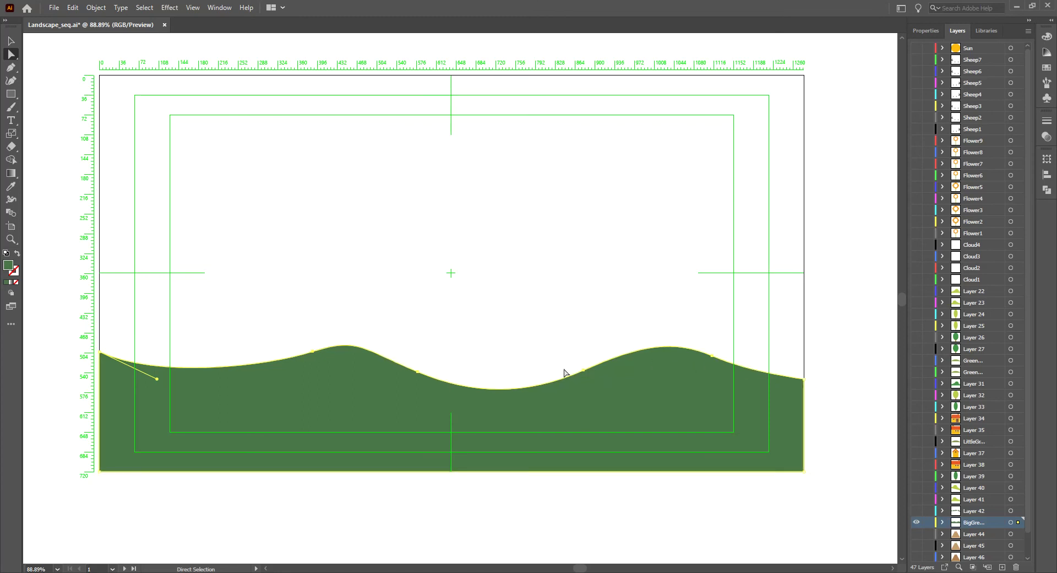
drag(199, 227, 753, 407)
key(ctrl)
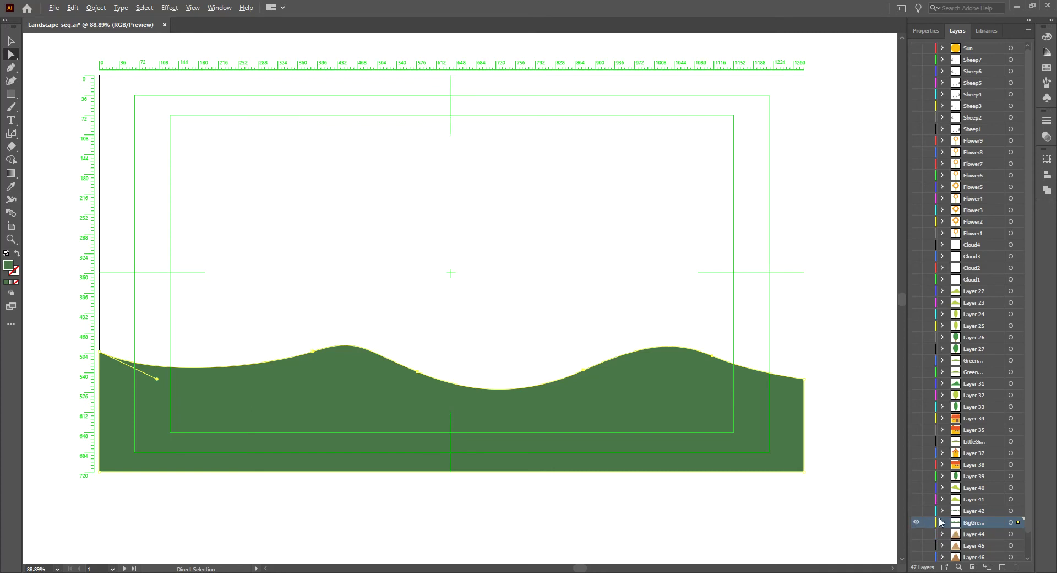
alt+click(916, 523)
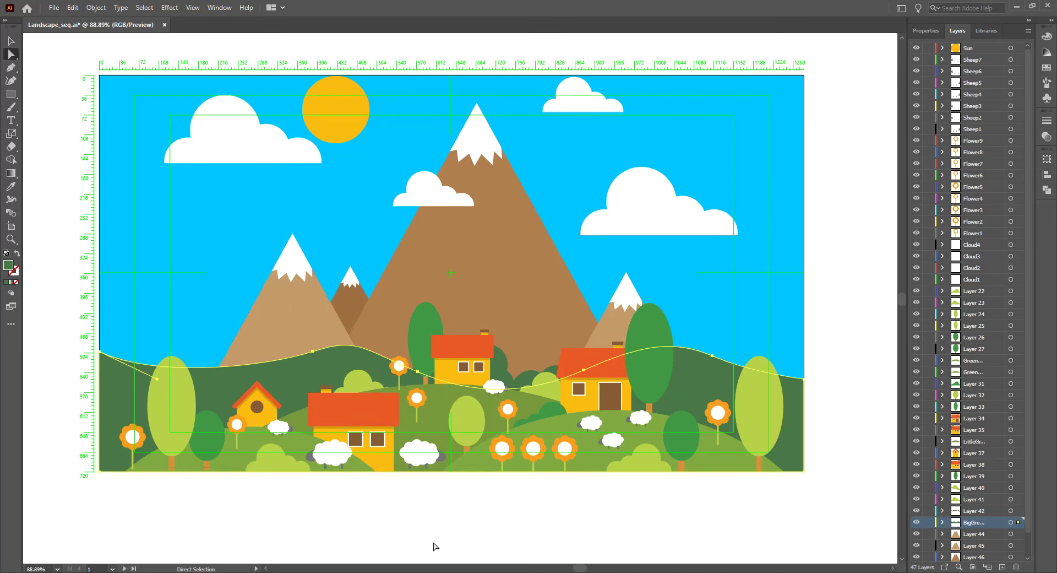
Switch to After Effects, paste the copied hill path into the train's Position property at 0 seconds, and select all the pasted keyframes.
mouse_move(282, 572)
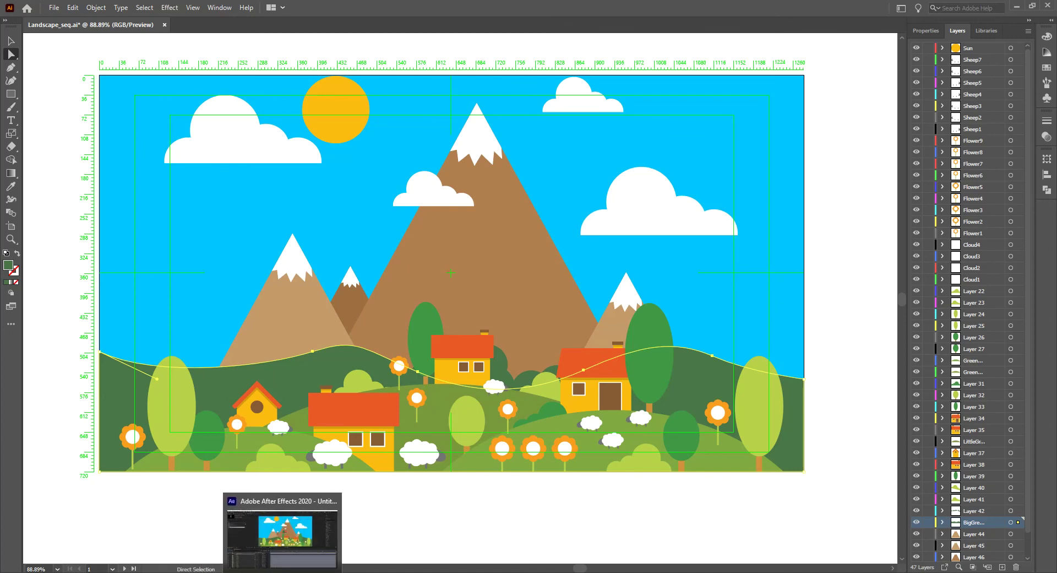
click(282, 572)
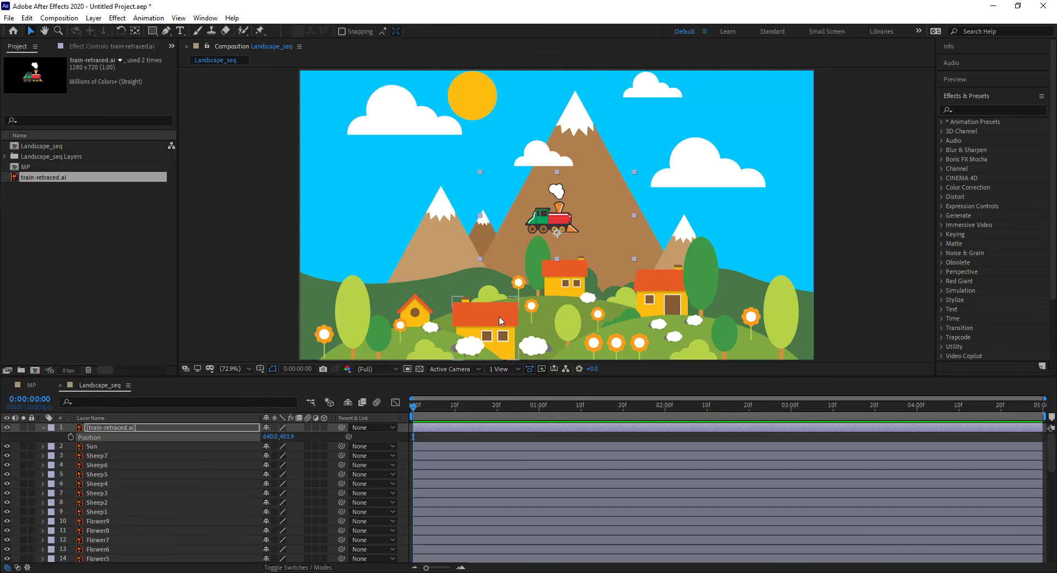
click(120, 428)
click(96, 436)
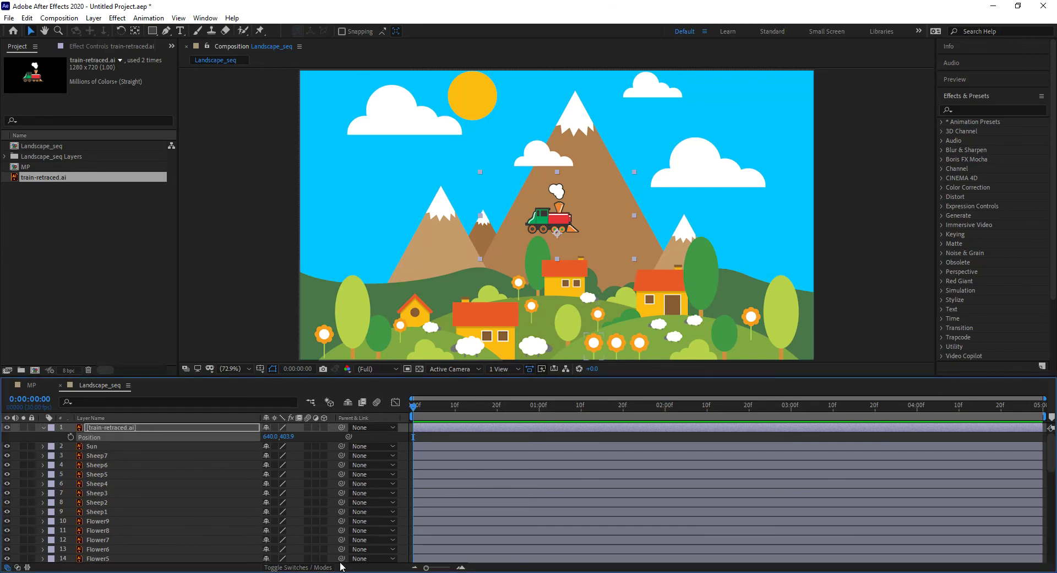
click(122, 428)
click(91, 437)
key(ctrl+v)
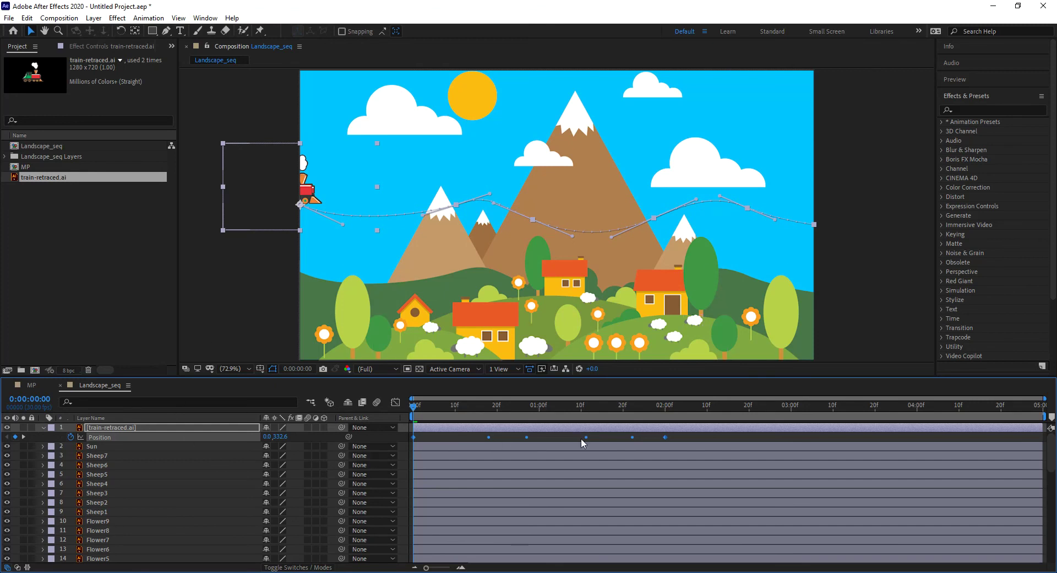
click(697, 437)
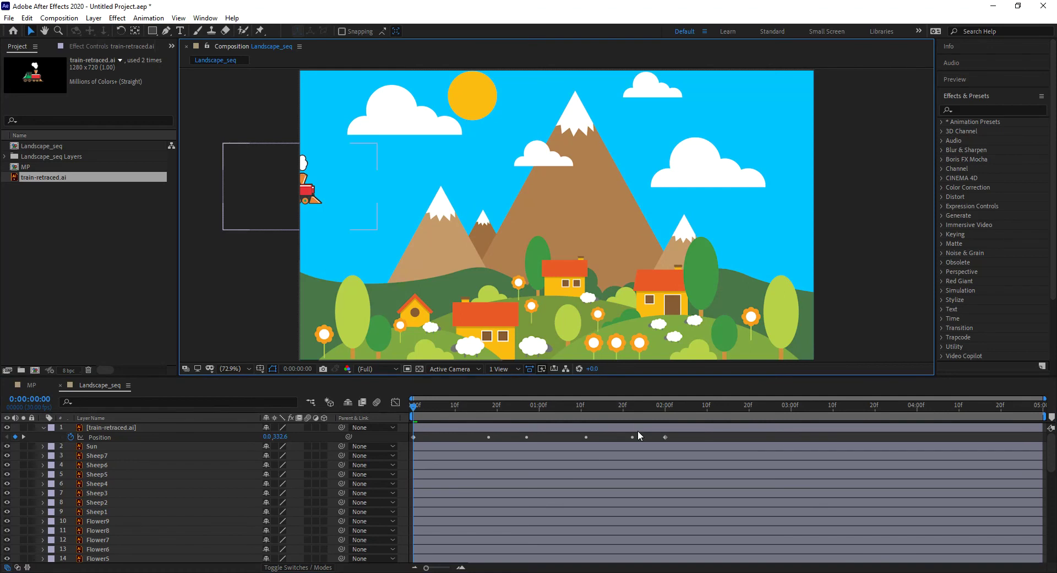
click(101, 436)
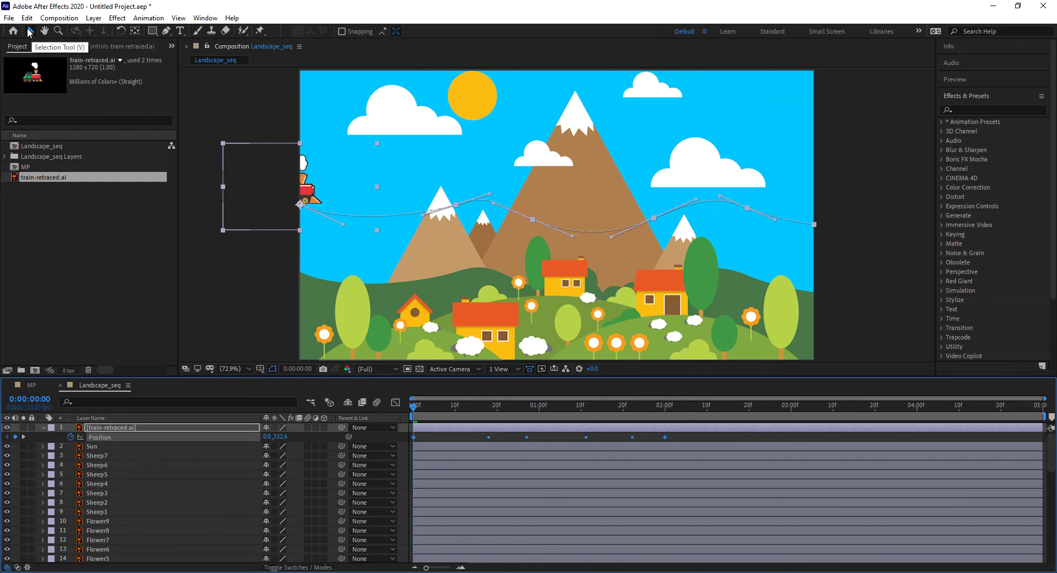
Move the train and its whole motion path down onto the dark green hill's contour, starting at about 0, 500, and preview the motion.
drag(310, 192, 315, 259)
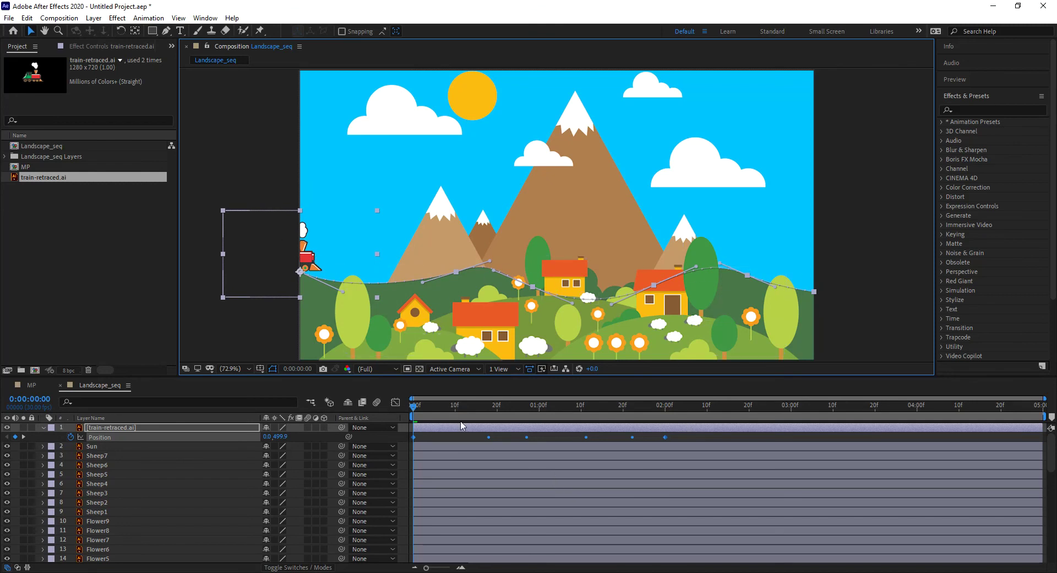
drag(428, 407, 667, 453)
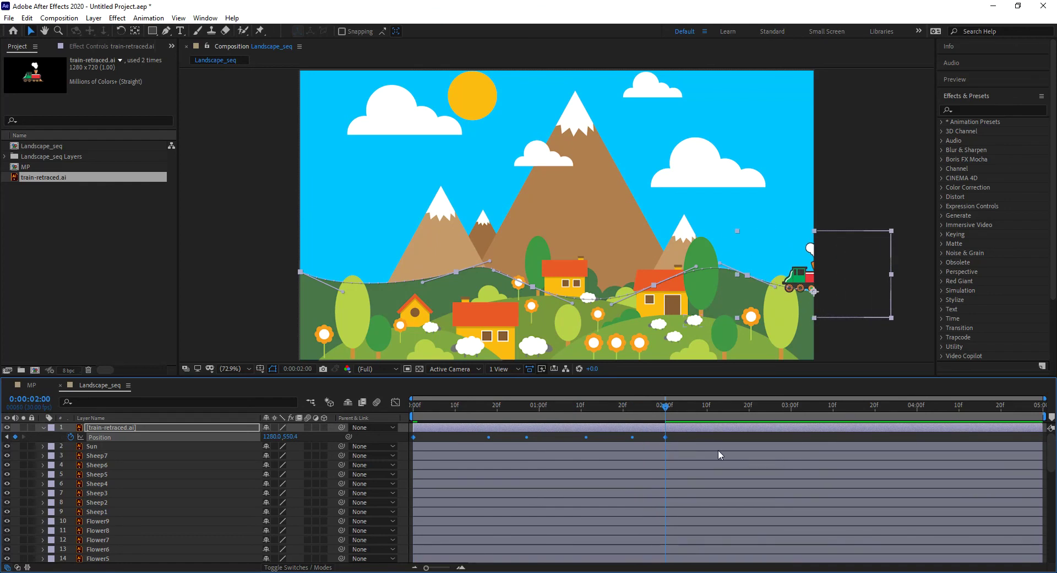
key(Home)
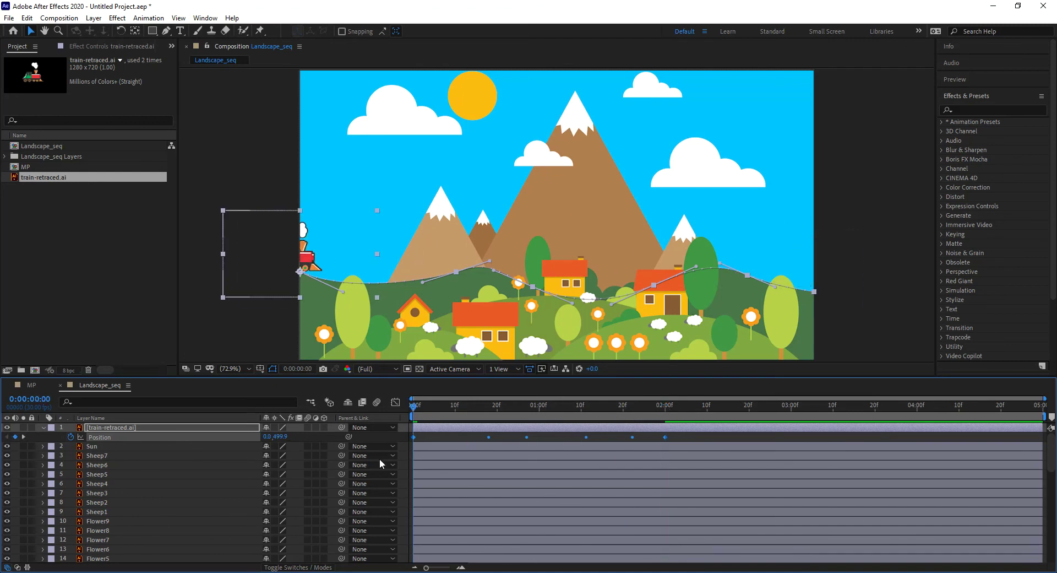
key(space)
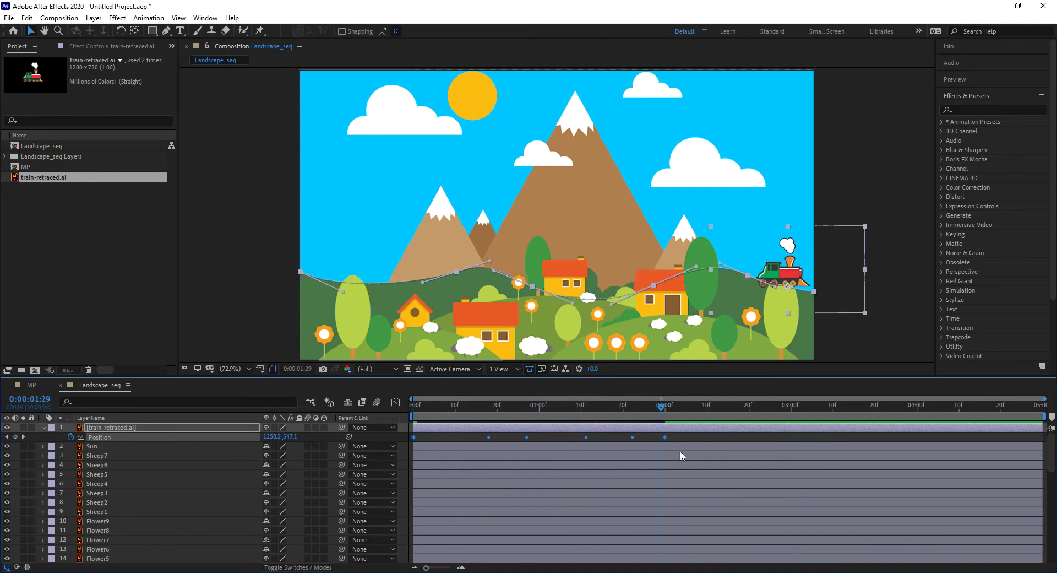
drag(715, 454, 329, 460)
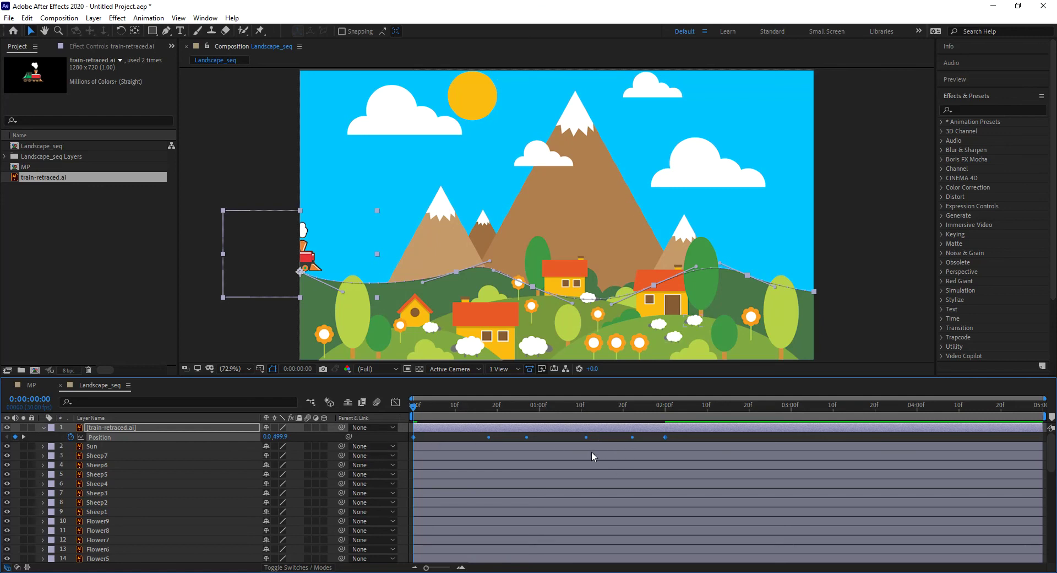
Stretch the train's Position keyframes proportionally so the last one falls at 5 seconds, and preview the slower motion.
drag(679, 433, 566, 439)
drag(678, 432, 403, 445)
drag(665, 437, 824, 438)
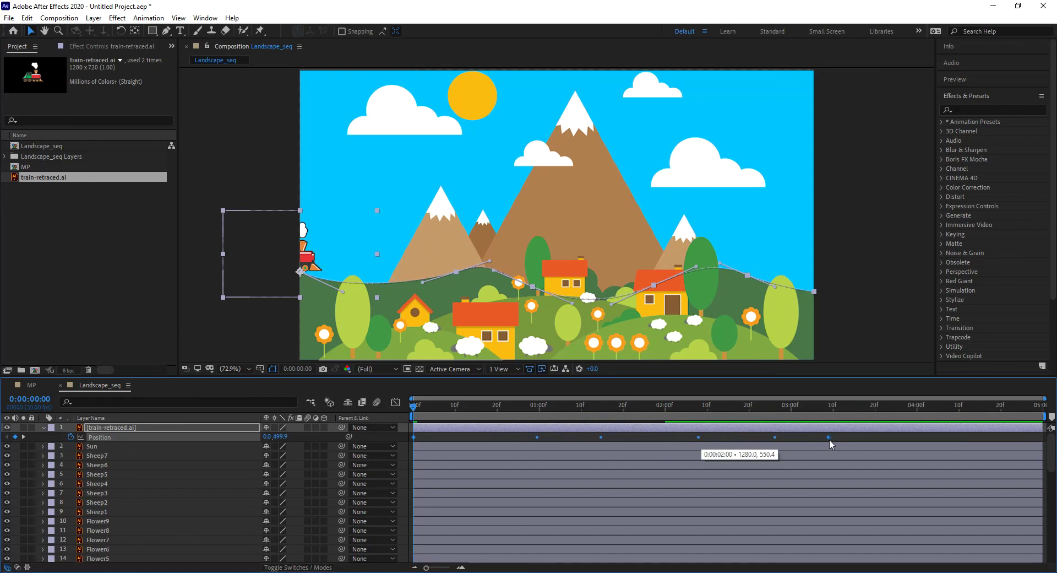
drag(902, 440, 834, 440)
drag(913, 442, 1044, 441)
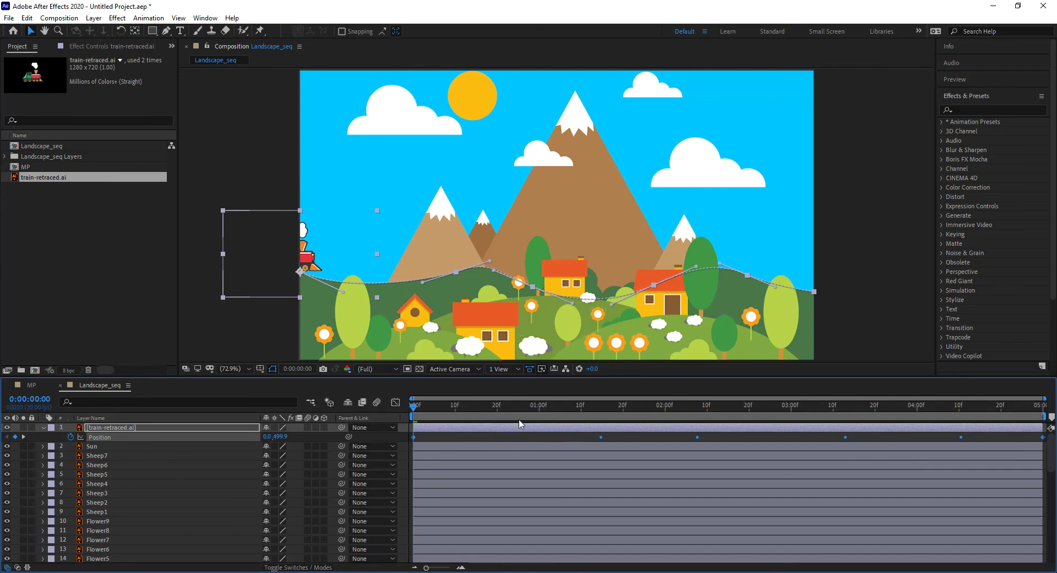
key(space)
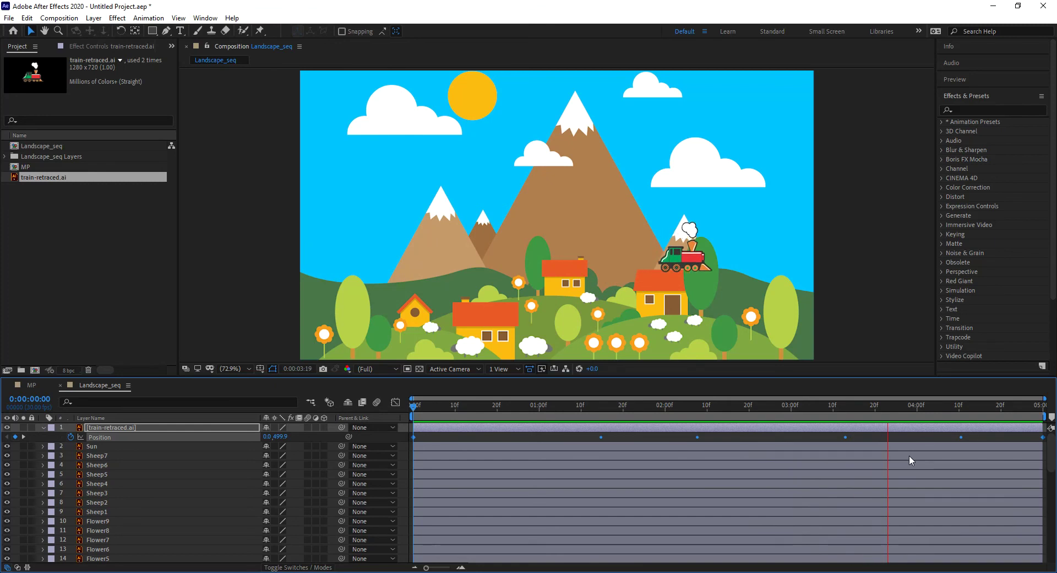
key(space)
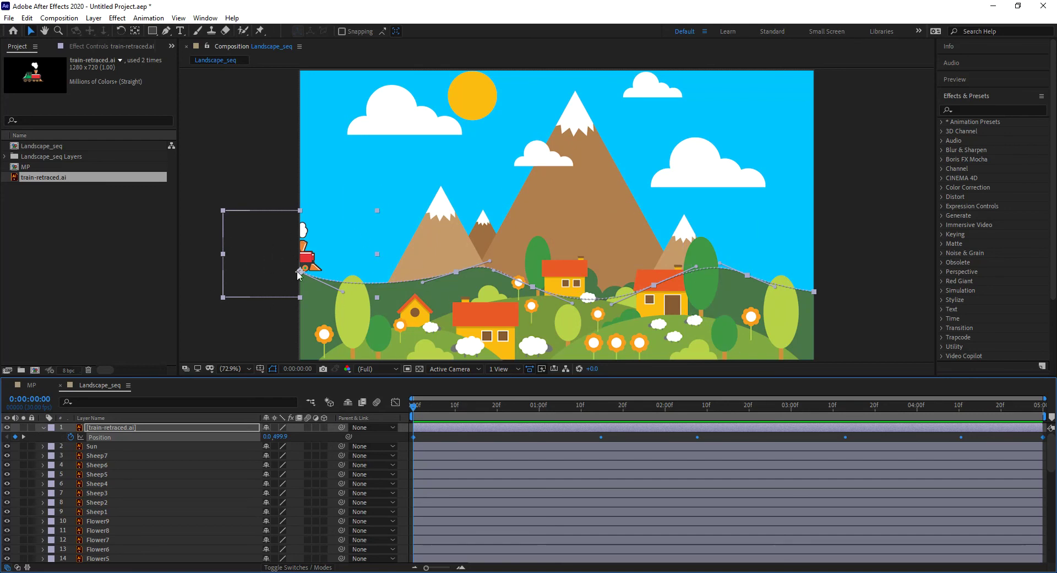
Set the train layer's Auto-Orientation to Orient Along Path.
click(93, 18)
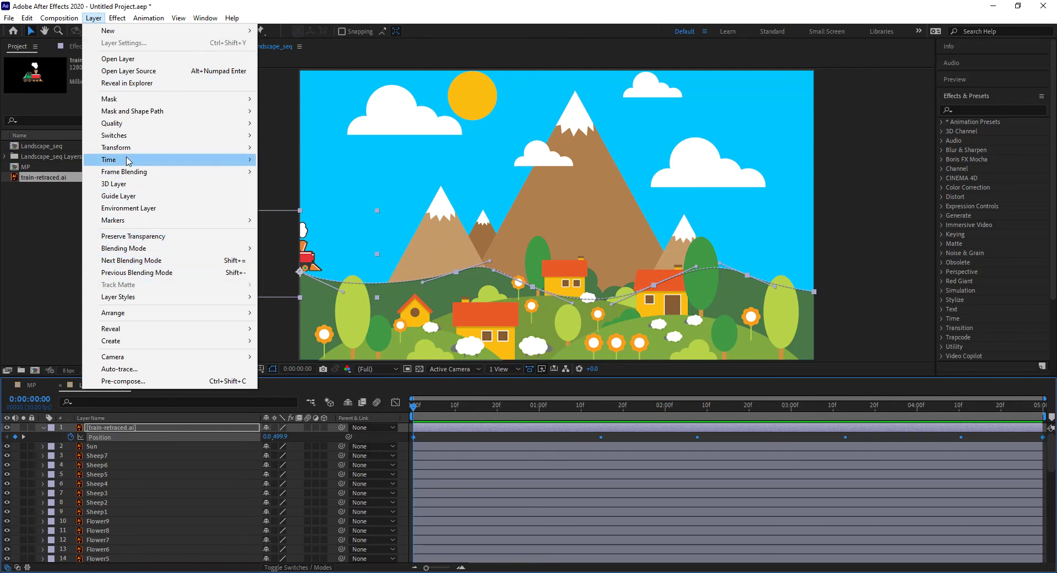
mouse_move(128, 154)
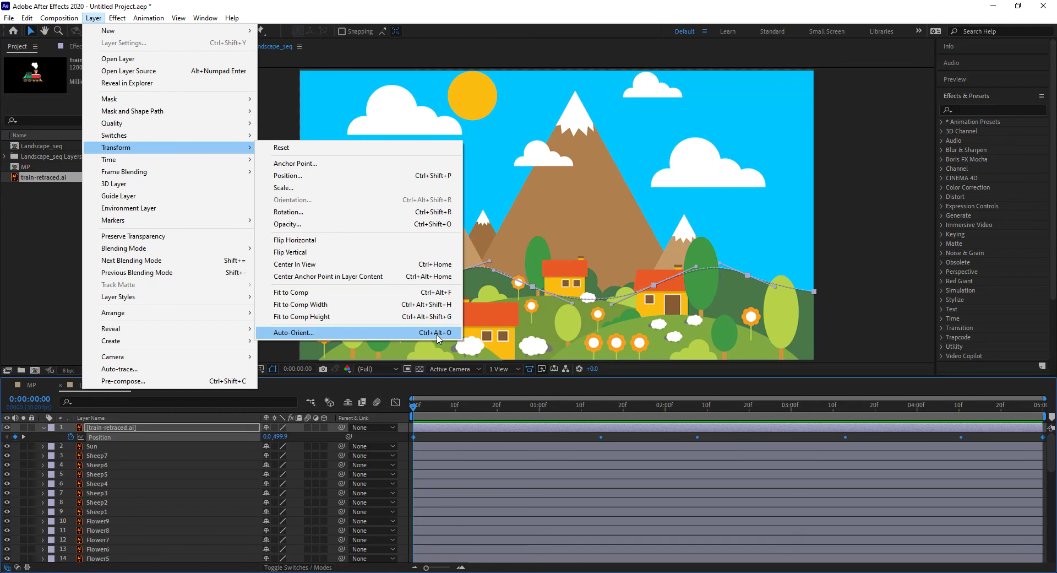
click(439, 334)
drag(452, 235, 600, 108)
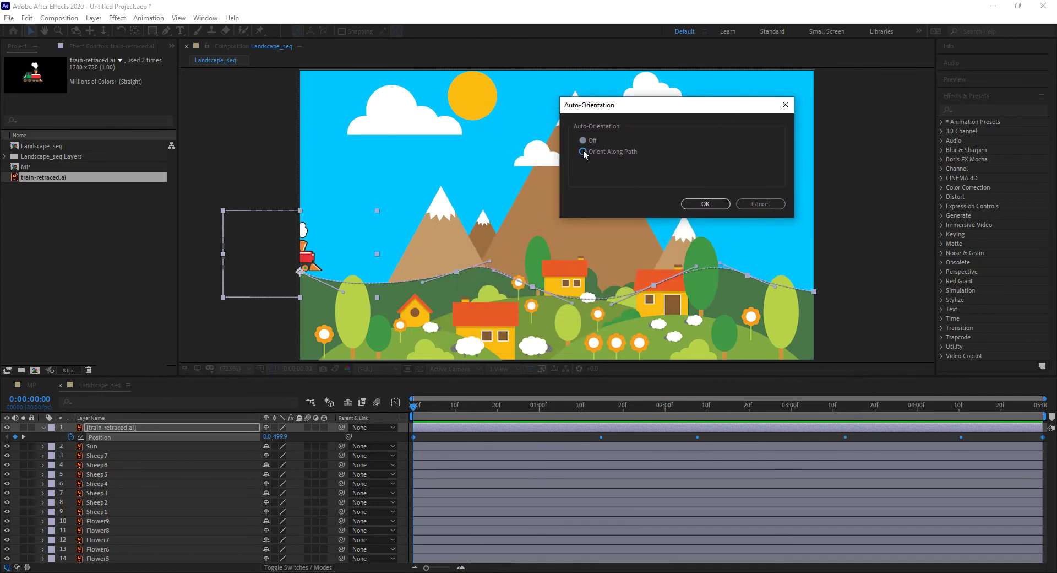
click(705, 203)
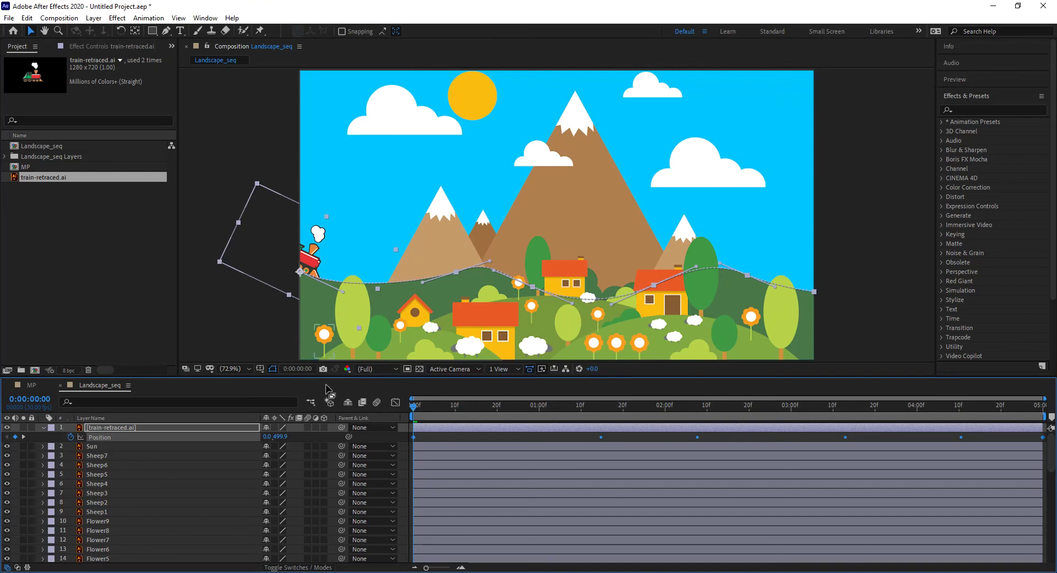
Show the train layer's Rotation property alongside Position and play back the animation to check the train's tilt along the hills.
click(117, 427)
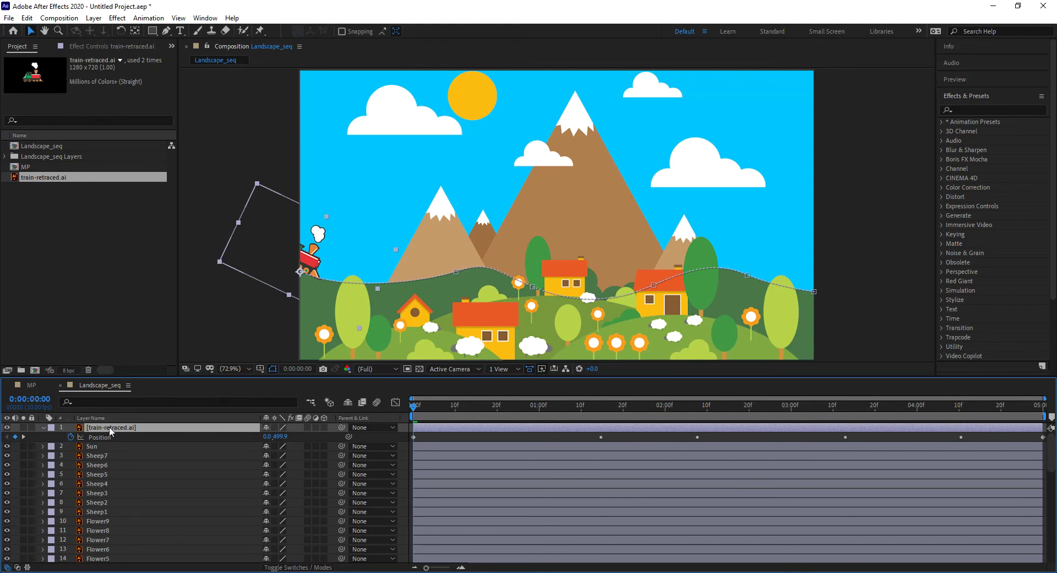
key(shift+r)
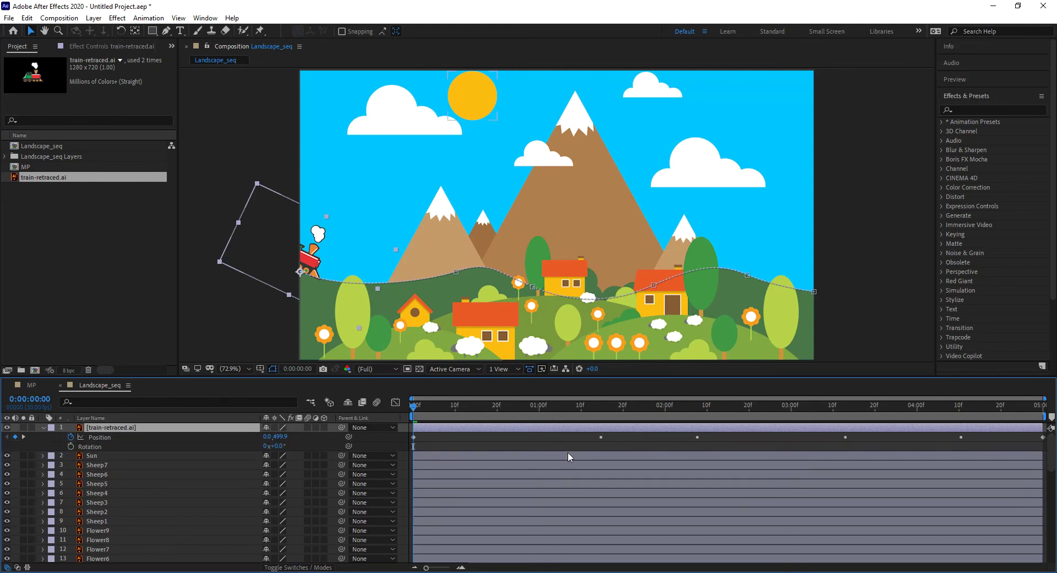
drag(415, 409, 394, 417)
key(space)
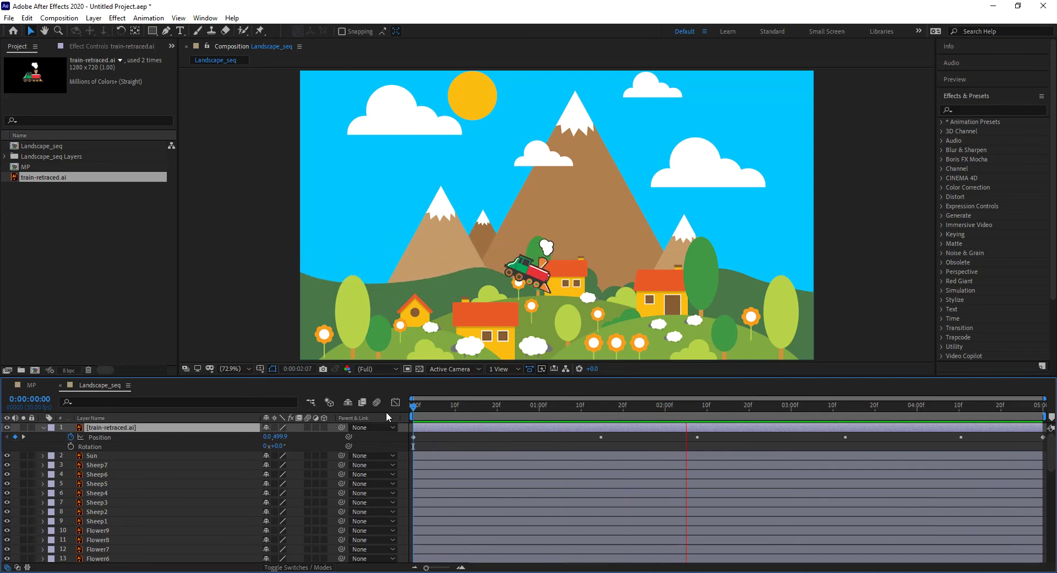
key(space)
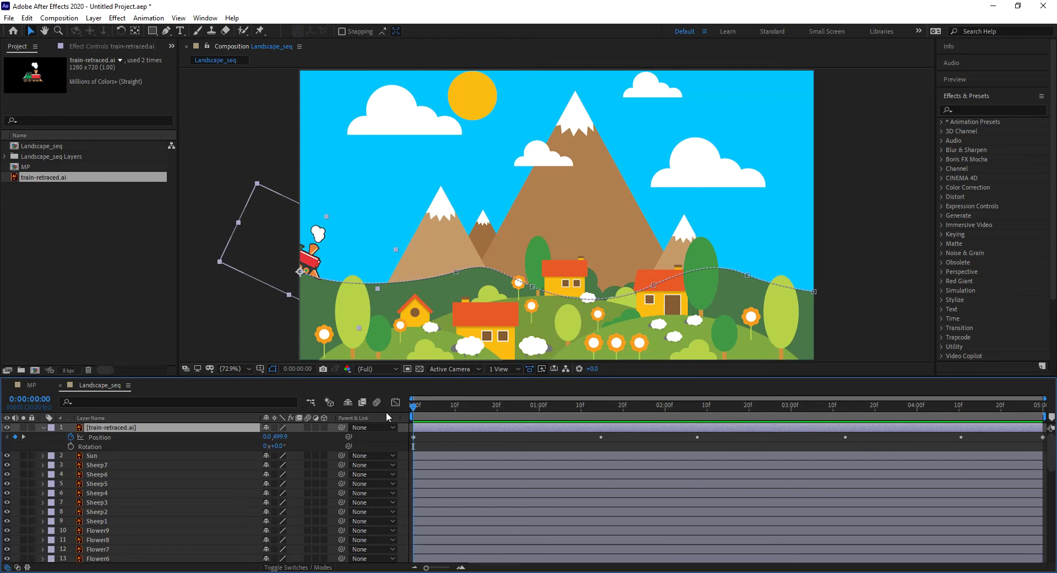
Try bending the motion path upward around its second point with both direction handles, and undo both changes.
click(456, 271)
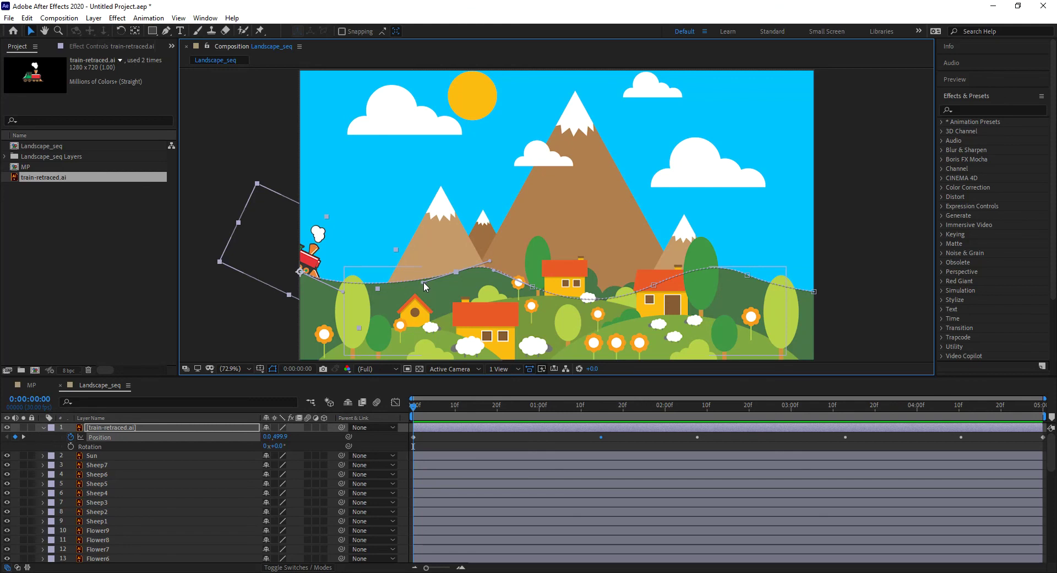
drag(493, 263, 500, 185)
drag(423, 281, 403, 201)
key(ctrl+z)
key(ctrl+z)
Collapse the train layer, move it directly below Layer 40 in the layer stack, and preview the animation in an enlarged composition view.
click(43, 427)
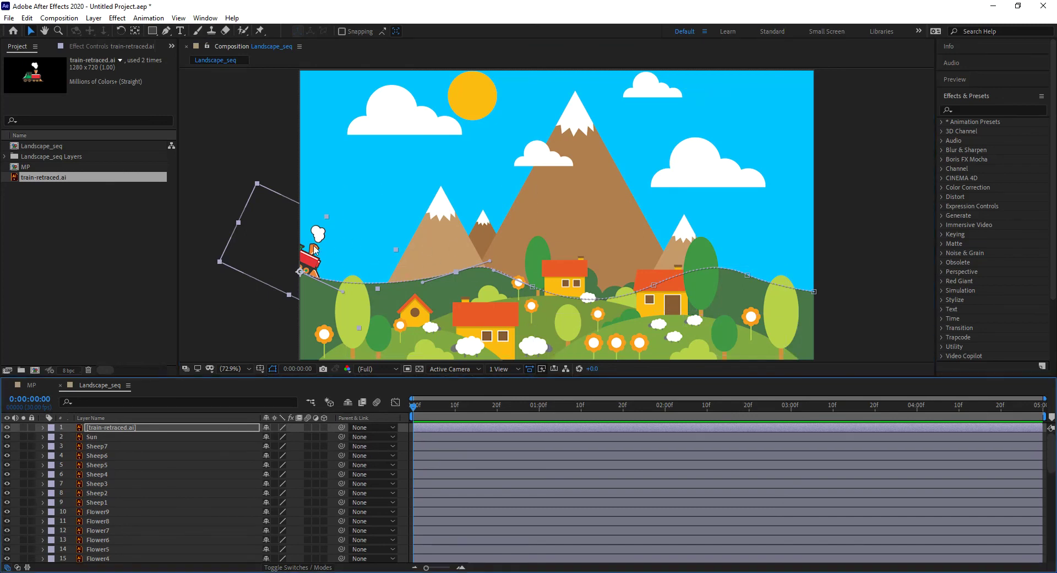
click(534, 247)
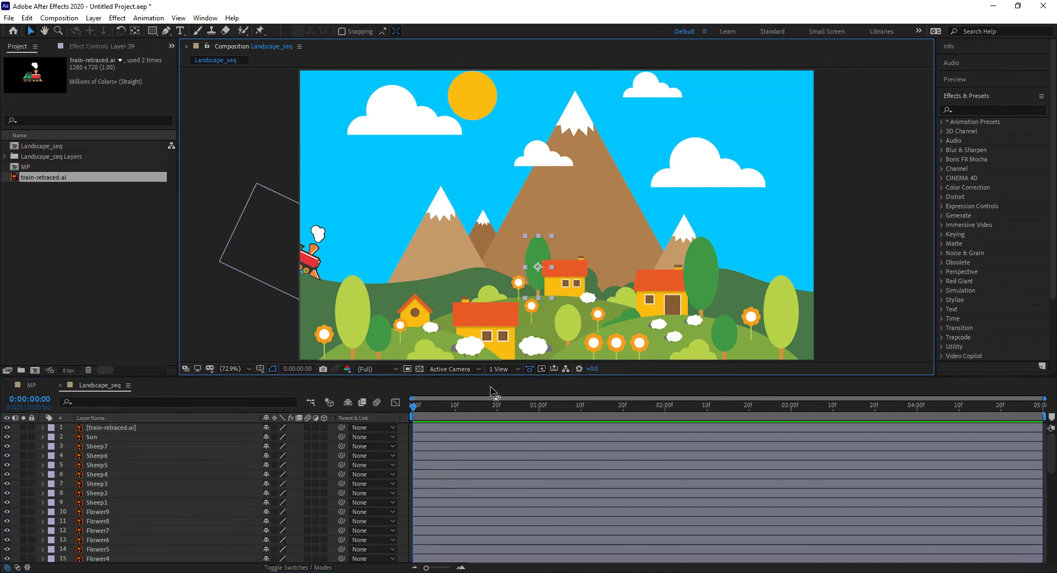
drag(490, 377, 490, 292)
scroll(451, 440, down, 5)
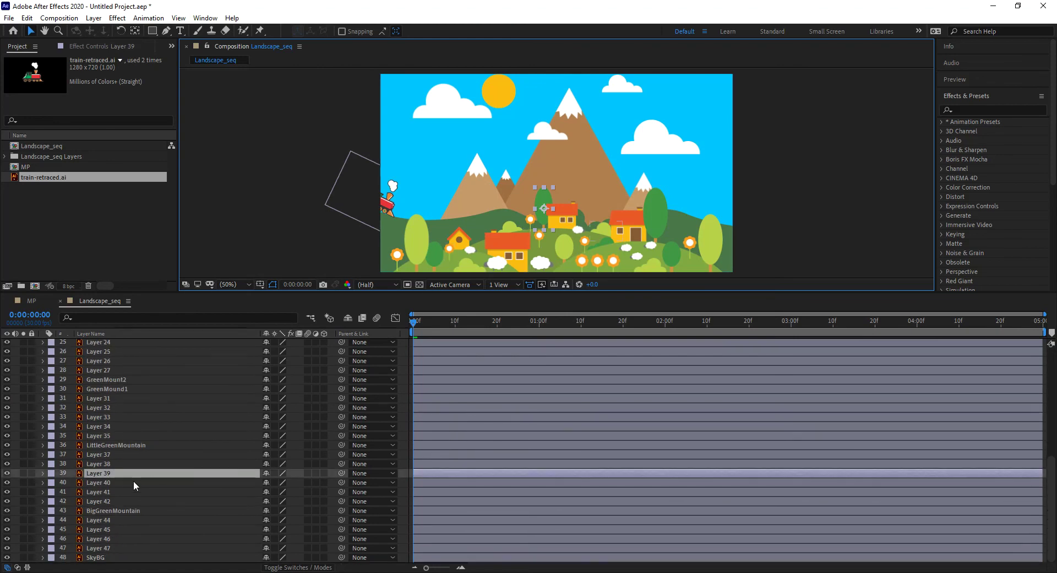
click(111, 481)
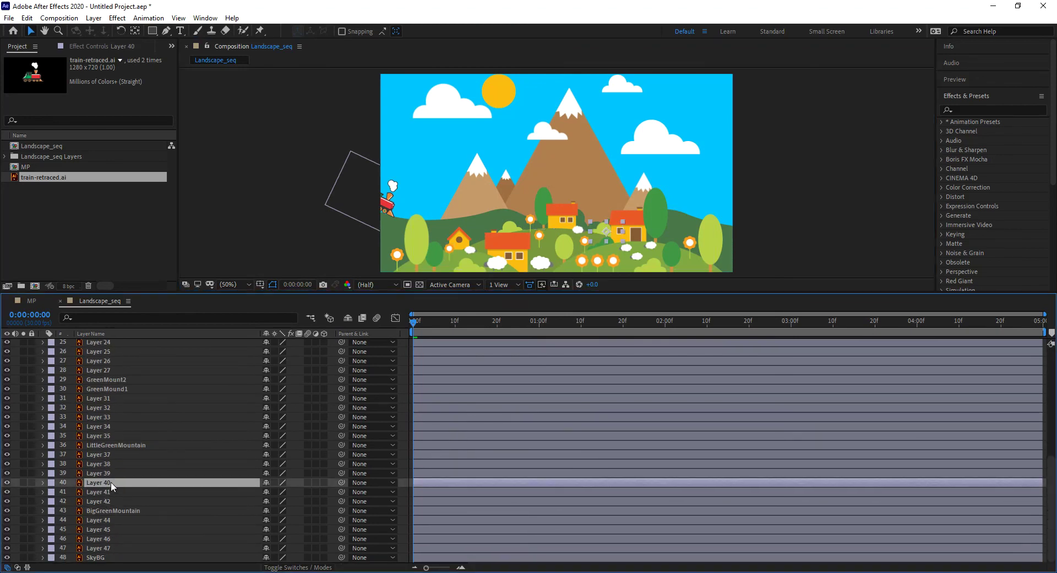
scroll(111, 482, up, 5)
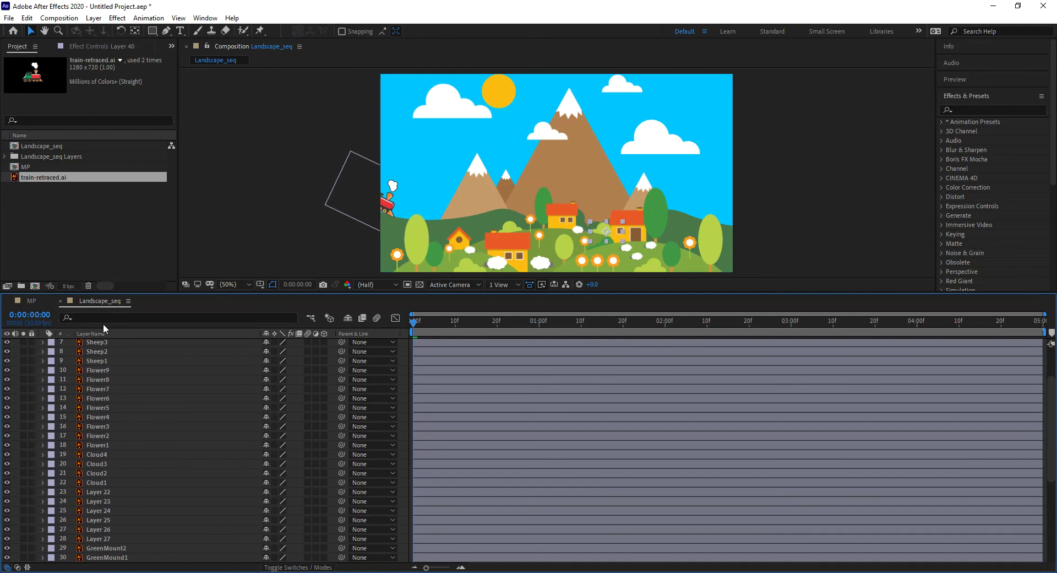
click(114, 344)
drag(110, 341, 120, 501)
key(space)
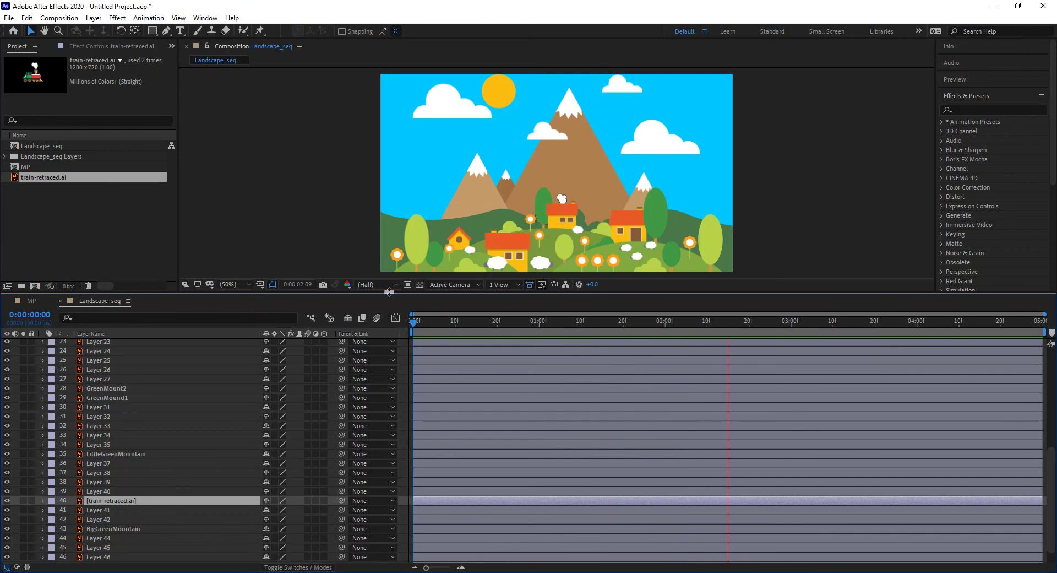
drag(371, 293, 371, 418)
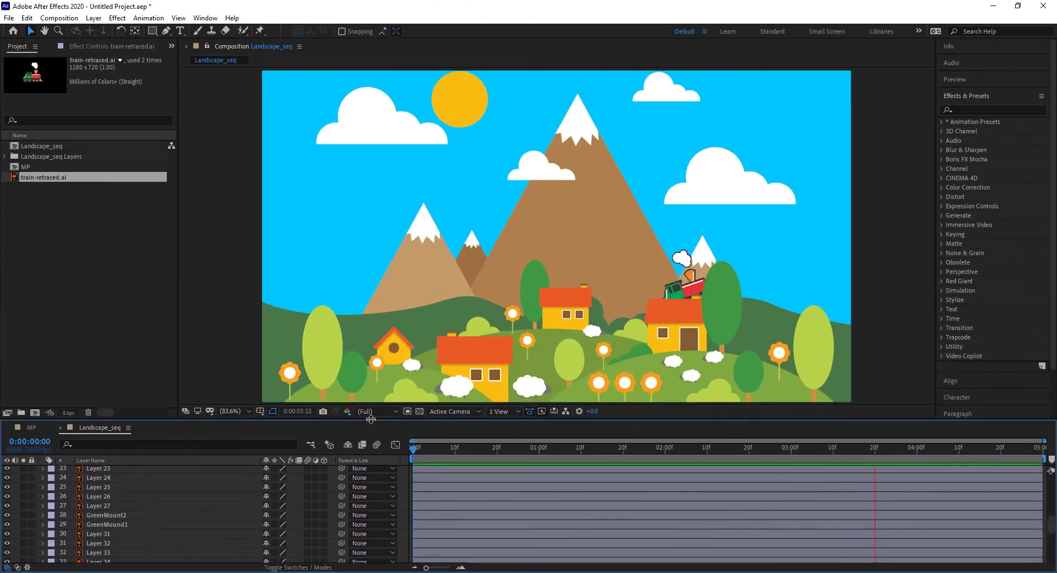